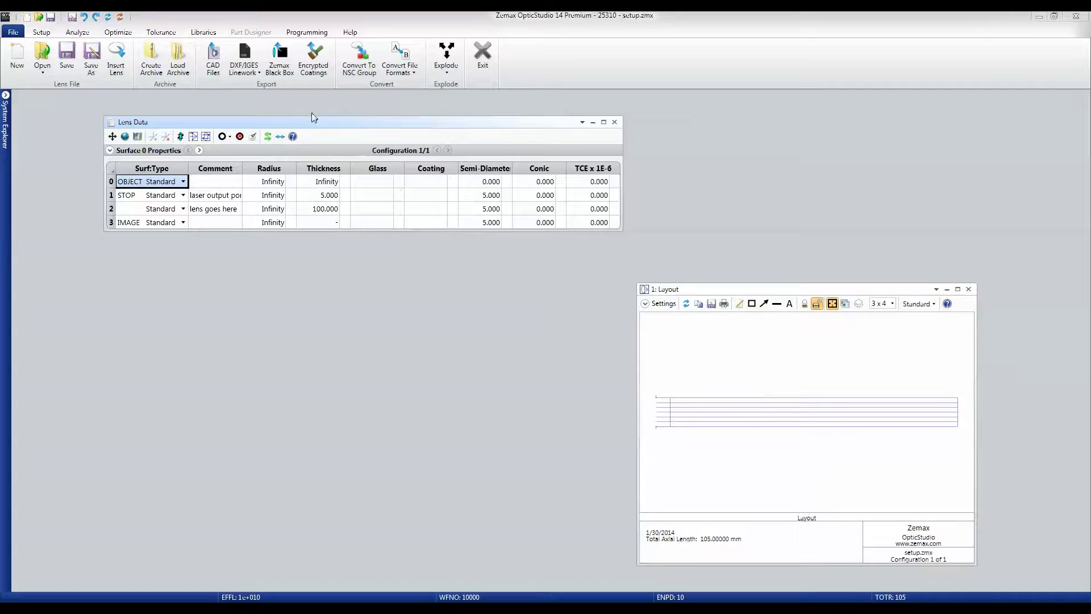
# - Open the stock Lens Catalog from Libraries and move it aside
pyautogui.click(204, 33)
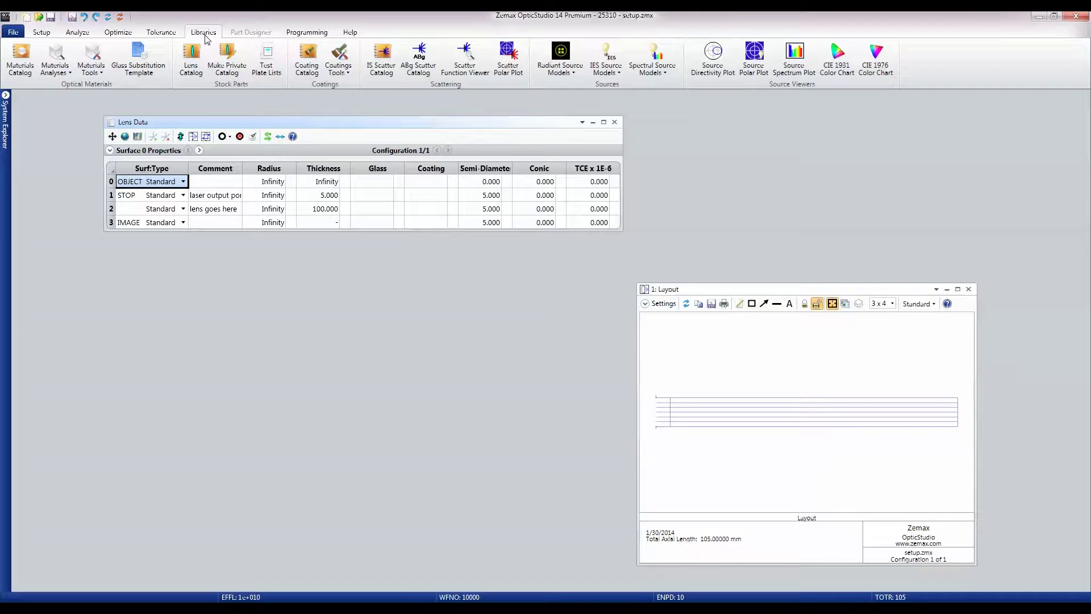
pyautogui.click(194, 65)
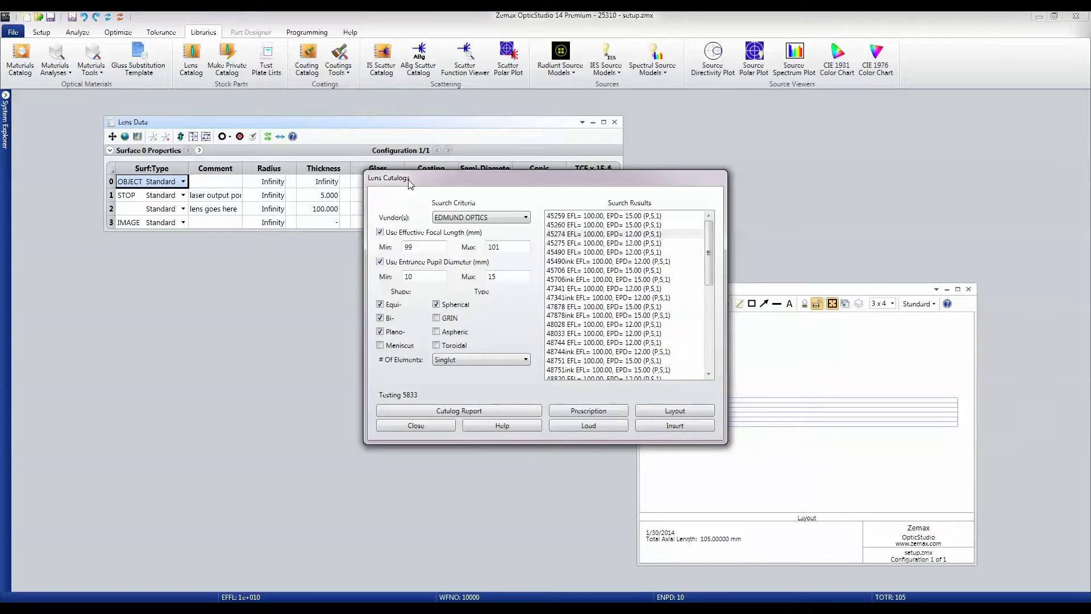
pyautogui.moveTo(409, 182); pyautogui.dragTo(202, 272)
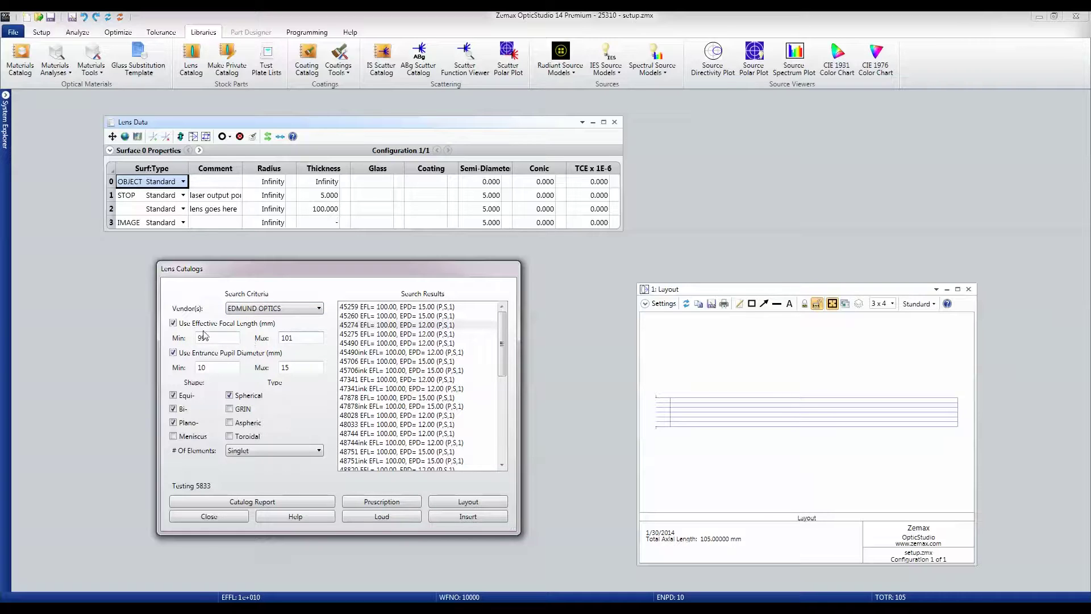
# - Filter the catalog to 99–101 mm EFL and 10–15 mm pupil, then choose lens 45274 for insertion
pyautogui.click(296, 339)
pyautogui.click(221, 368)
pyautogui.click(295, 371)
pyautogui.moveTo(502, 347)
pyautogui.mouseDown()
pyautogui.moveTo(496, 440)
pyautogui.moveTo(492, 342)
pyautogui.mouseUp()
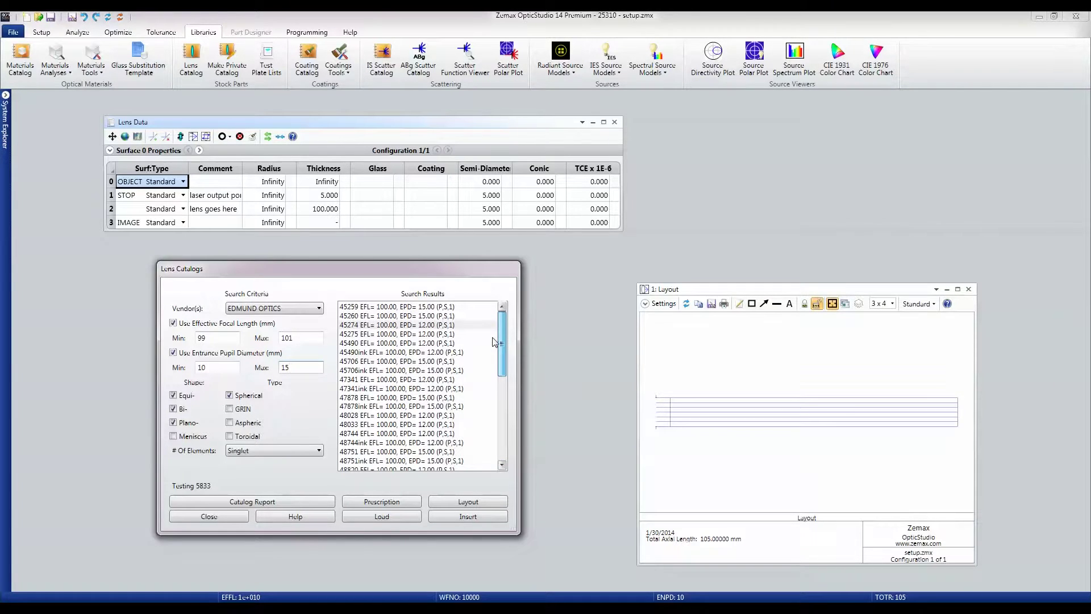
pyautogui.click(427, 325)
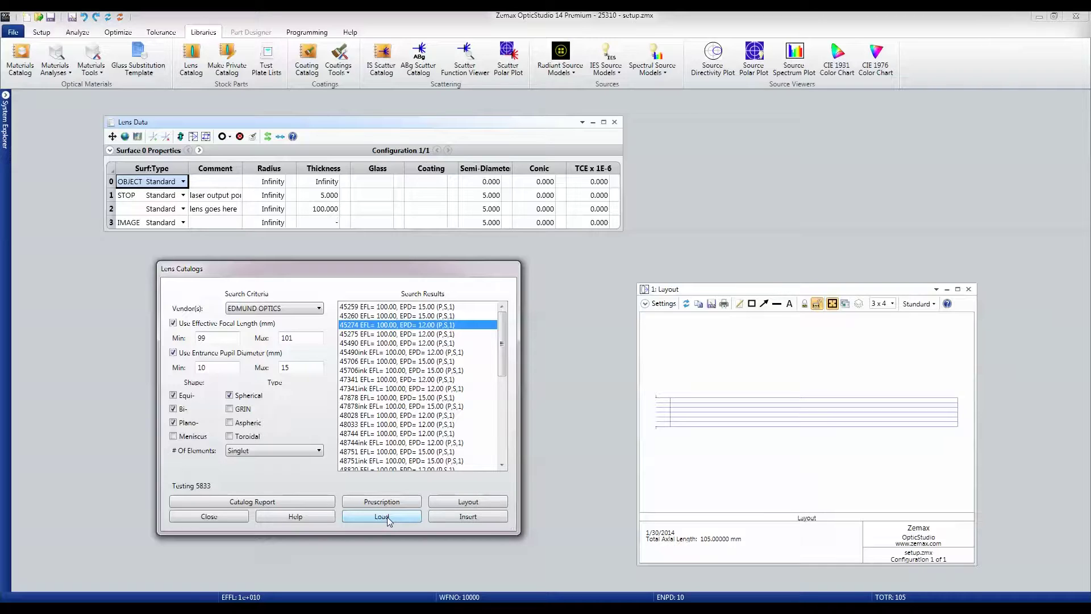
pyautogui.click(450, 520)
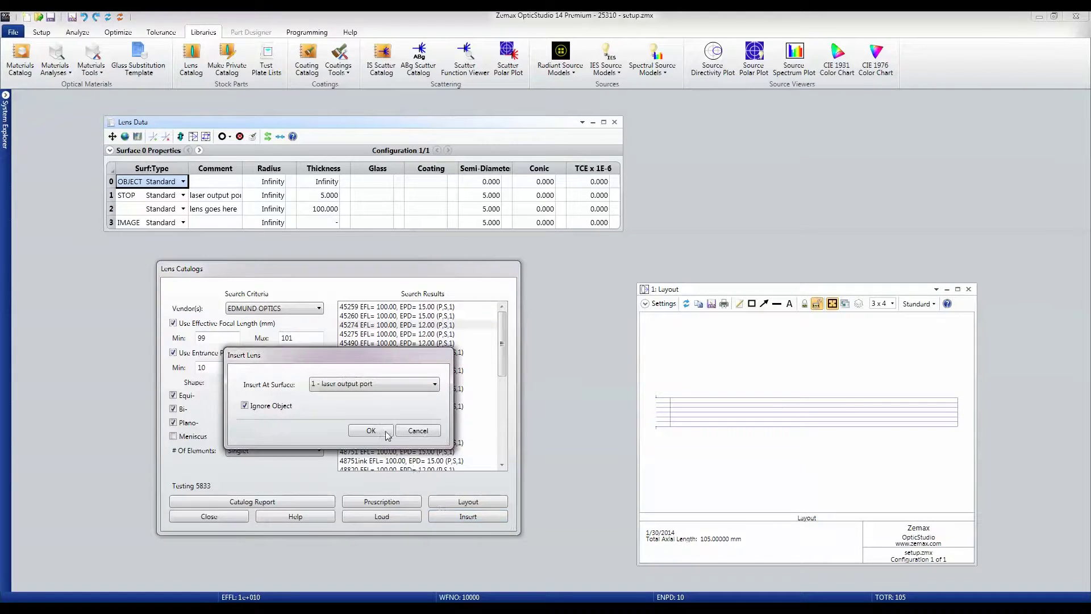
# - Insert Edmund lens 45274 at surface 2 (lens goes here) and close the Lens Catalogs dialog
pyautogui.click(373, 385)
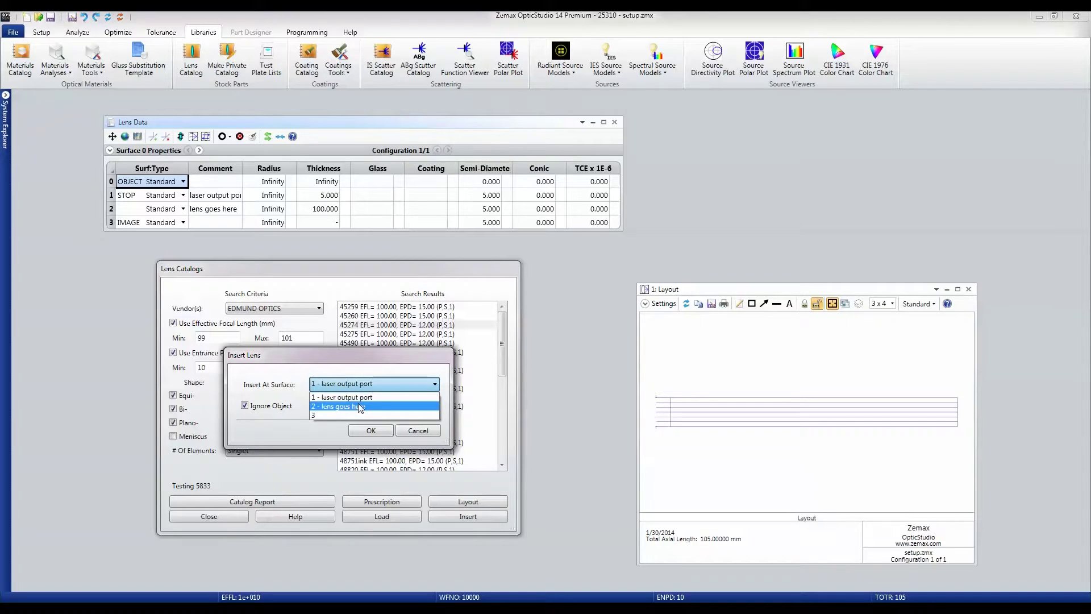
pyautogui.click(359, 407)
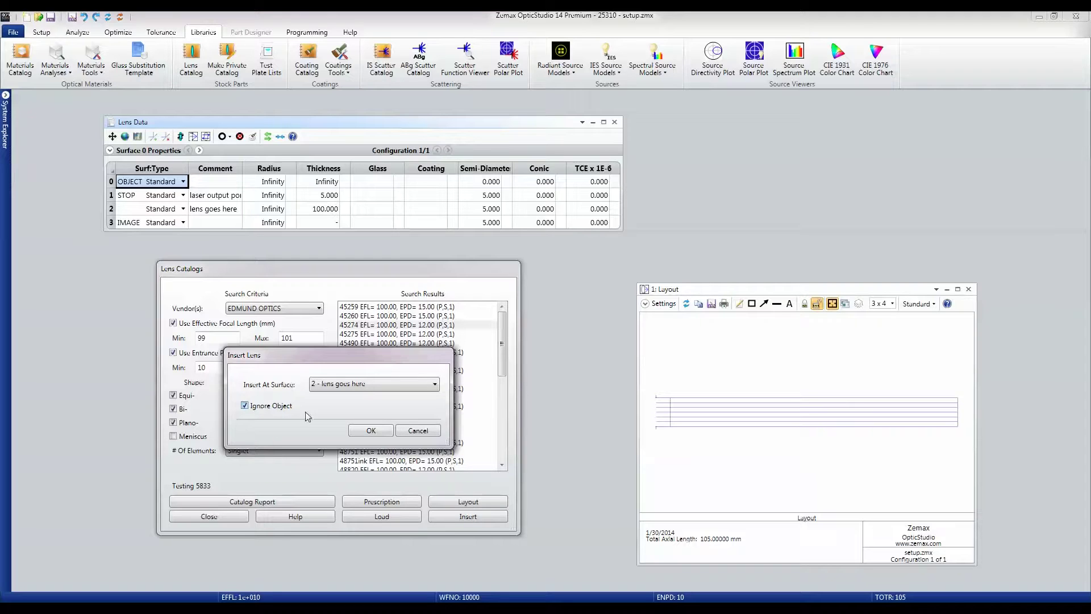
pyautogui.click(370, 431)
pyautogui.click(220, 516)
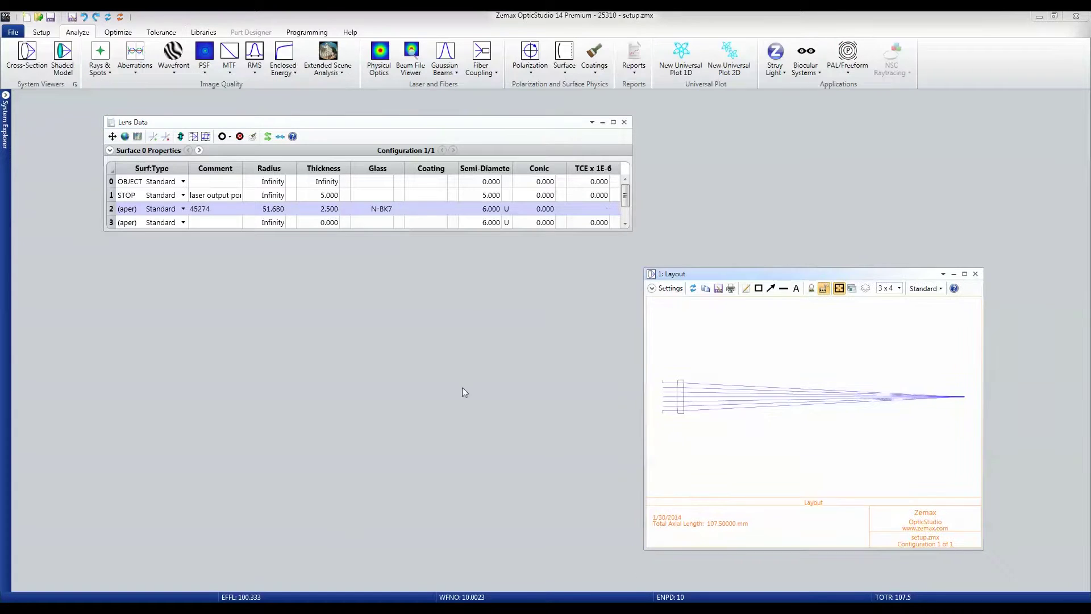
# - Enlarge the Lens Data table and set surface 3 thickness to 100 mm
pyautogui.moveTo(380, 231); pyautogui.dragTo(380, 263)
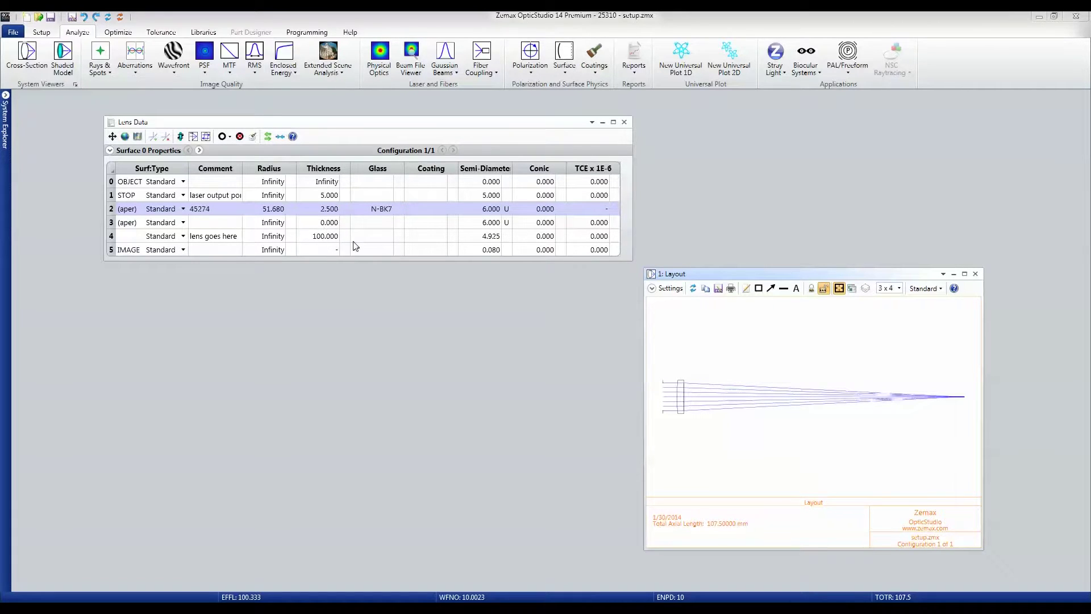
pyautogui.click(321, 224)
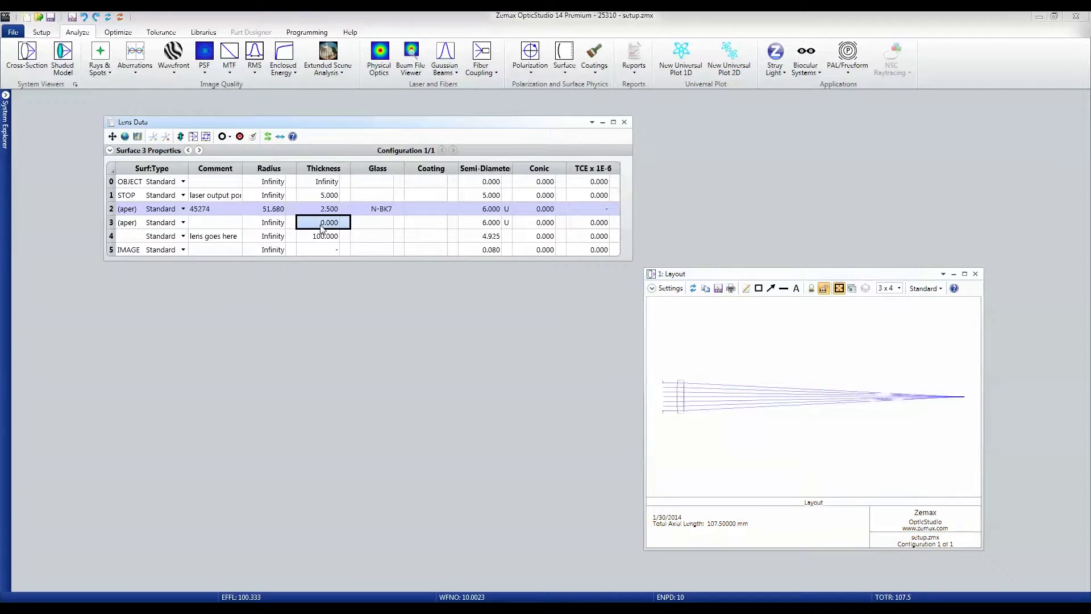
pyautogui.write('100')
pyautogui.press('Return')
# - Delete the leftover 'lens goes here' surface 4
pyautogui.click(319, 239)
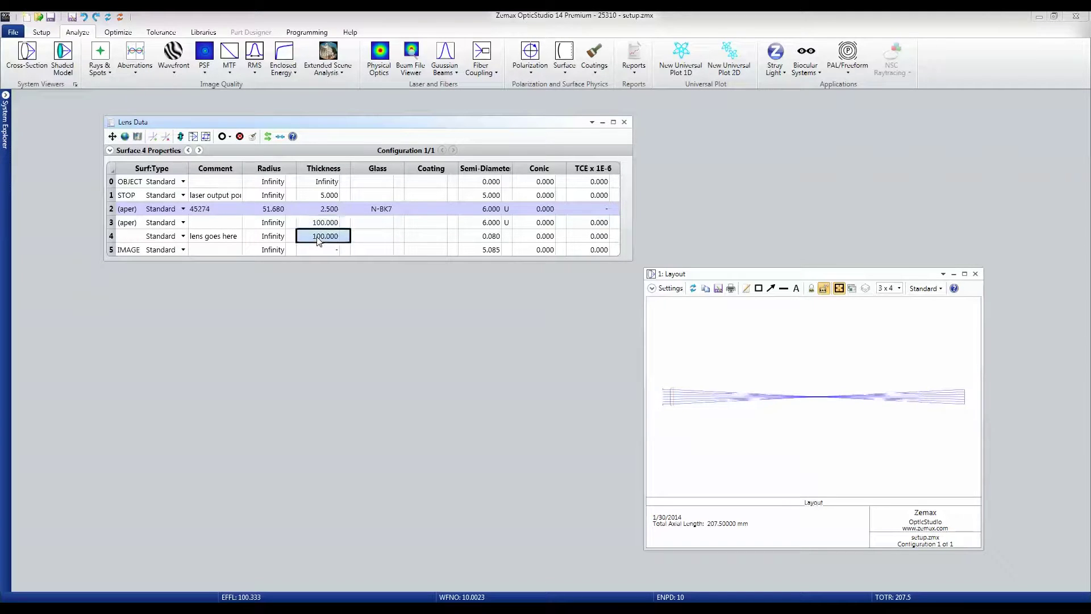
pyautogui.rightClick(319, 239)
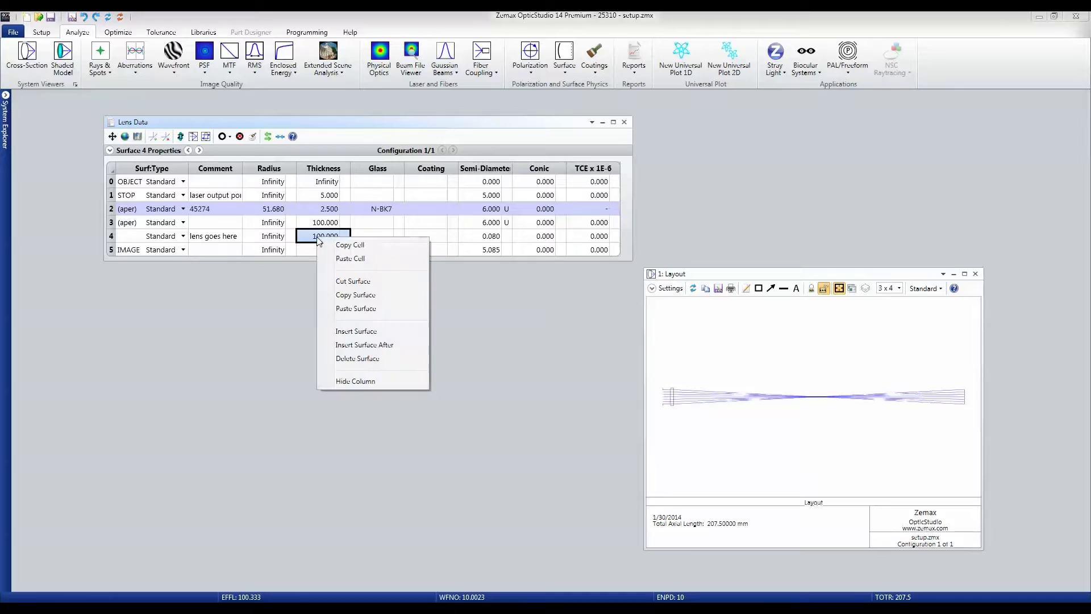
pyautogui.click(367, 358)
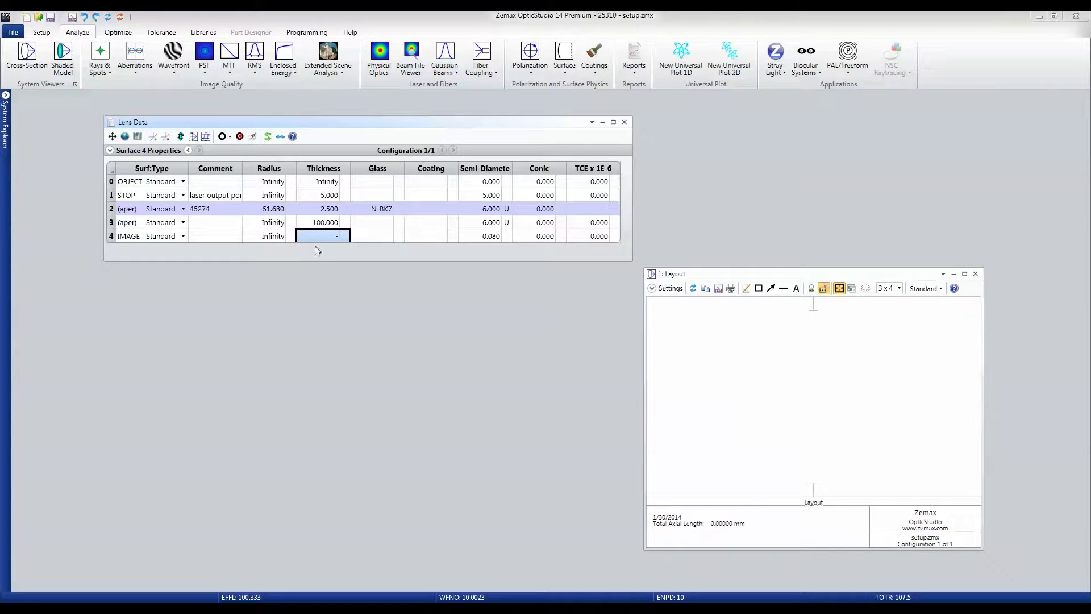
# - Set the layout plot's Last Surface to 4
pyautogui.click(671, 289)
pyautogui.click(717, 325)
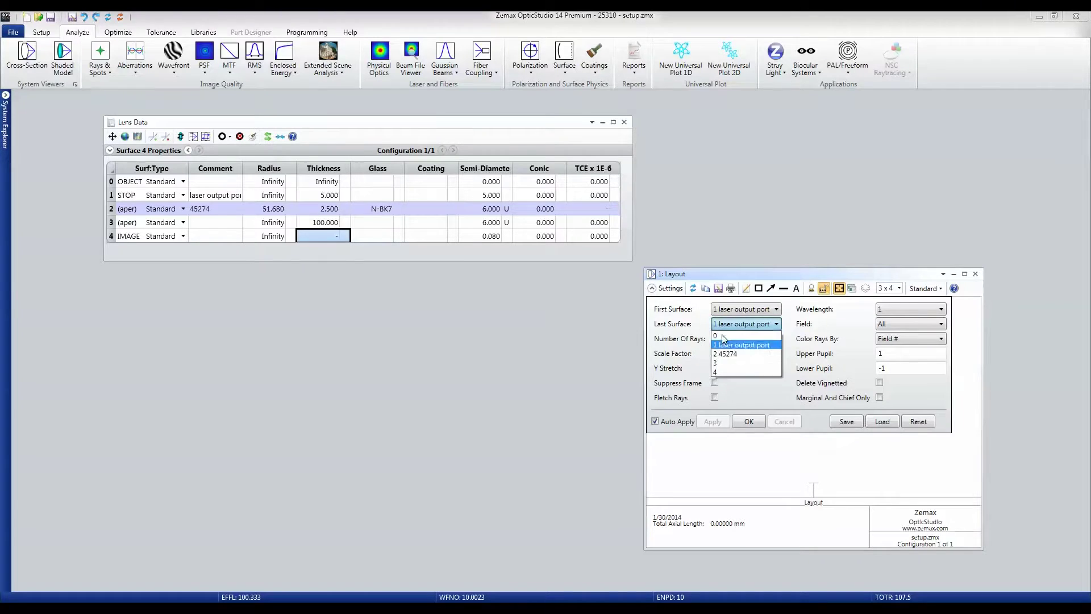
pyautogui.click(722, 368)
pyautogui.click(744, 422)
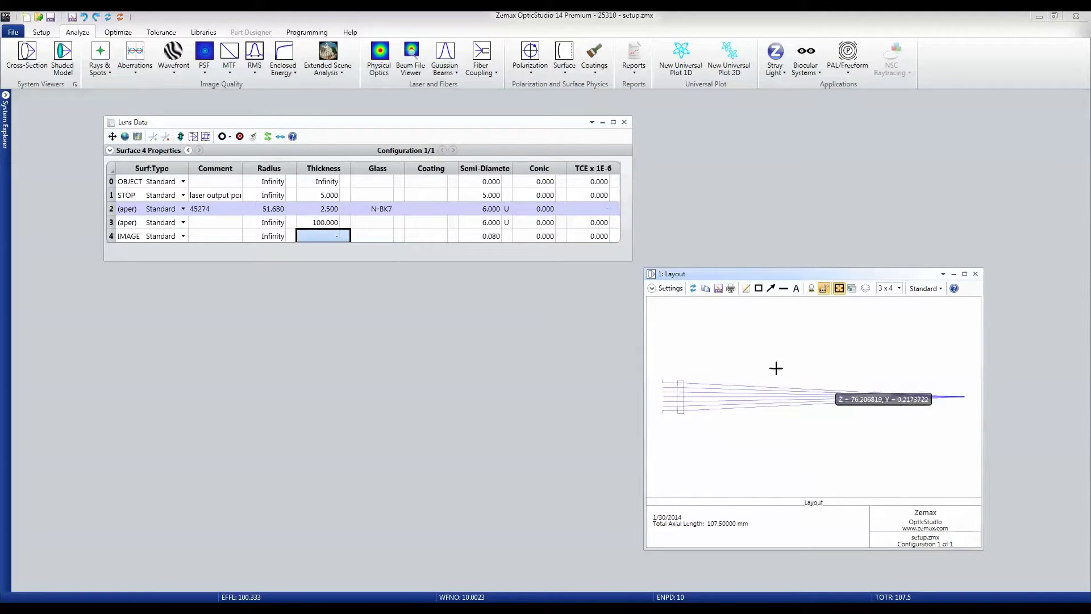
# - Make the surface 3 thickness a Variable solve
pyautogui.click(345, 223)
pyautogui.click(426, 257)
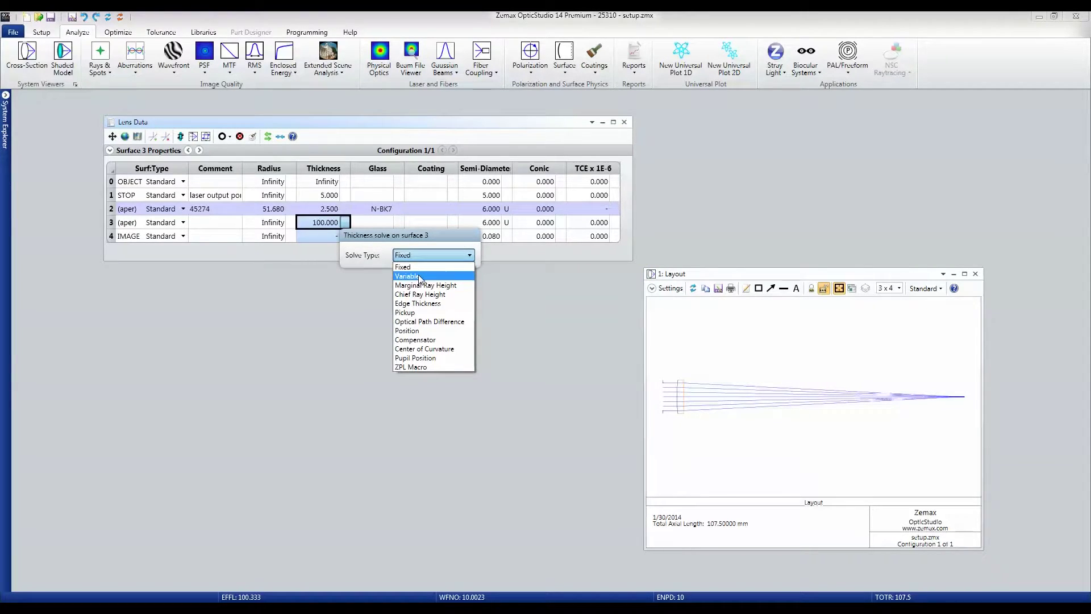
pyautogui.click(418, 275)
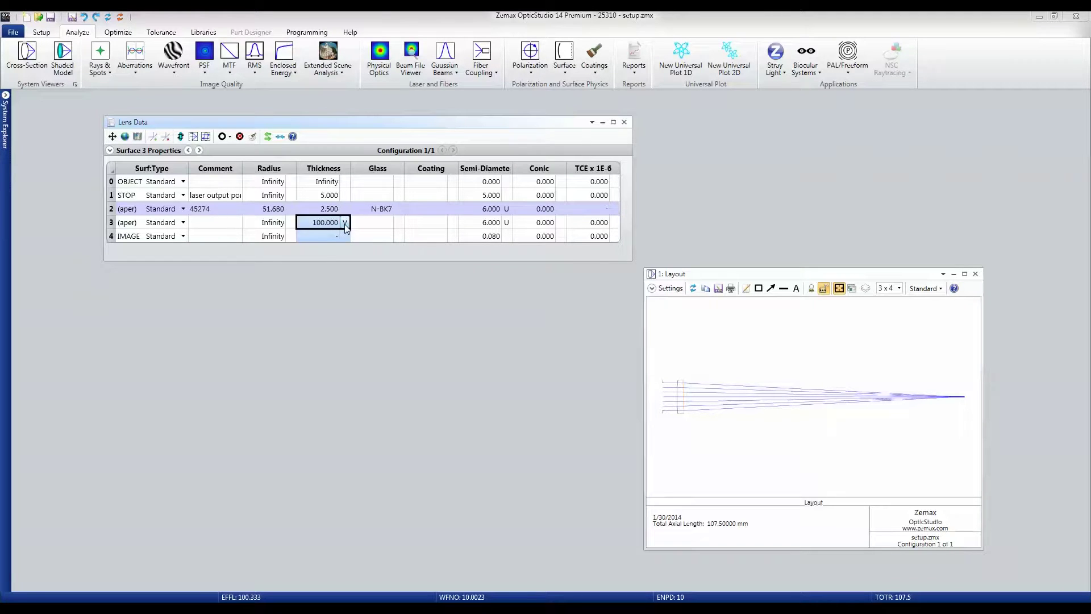
pyautogui.click(119, 32)
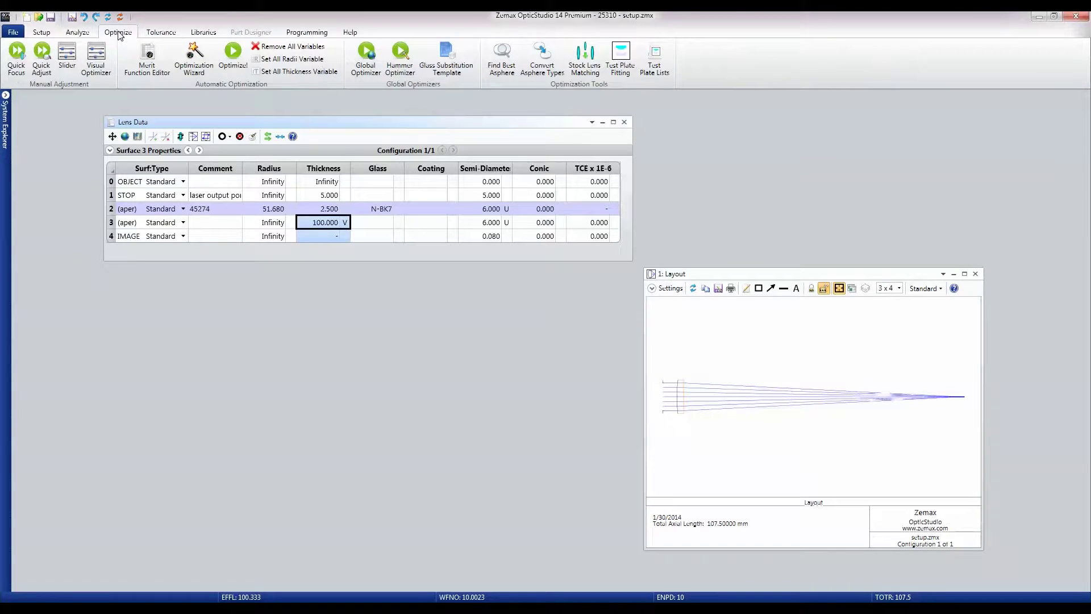
# - In the Merit Function Editor, add a GBPS operand on surface 4
pyautogui.click(151, 66)
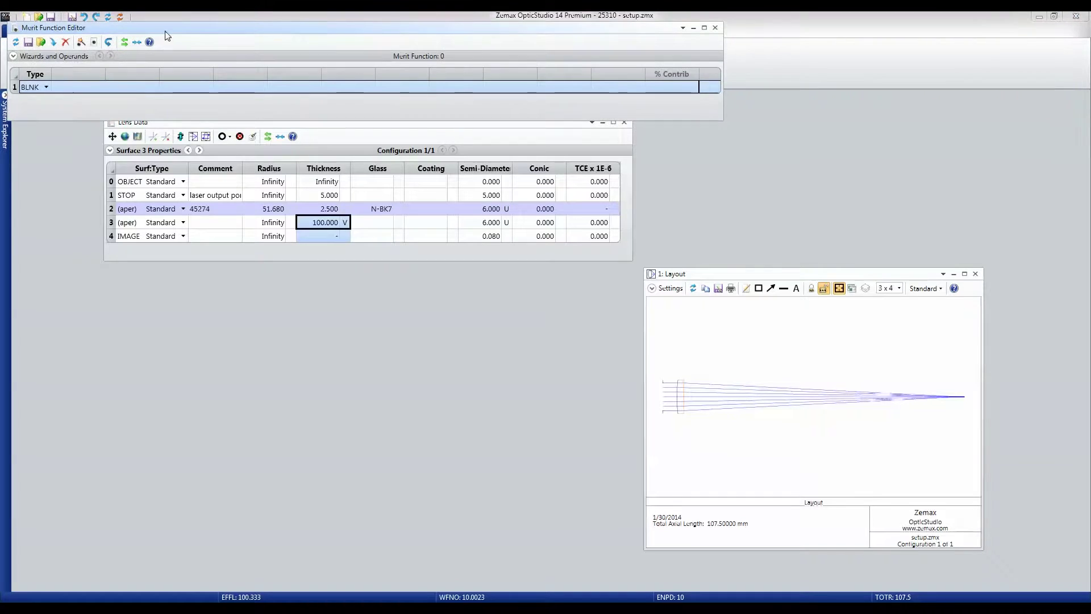
pyautogui.moveTo(179, 50); pyautogui.dragTo(214, 312)
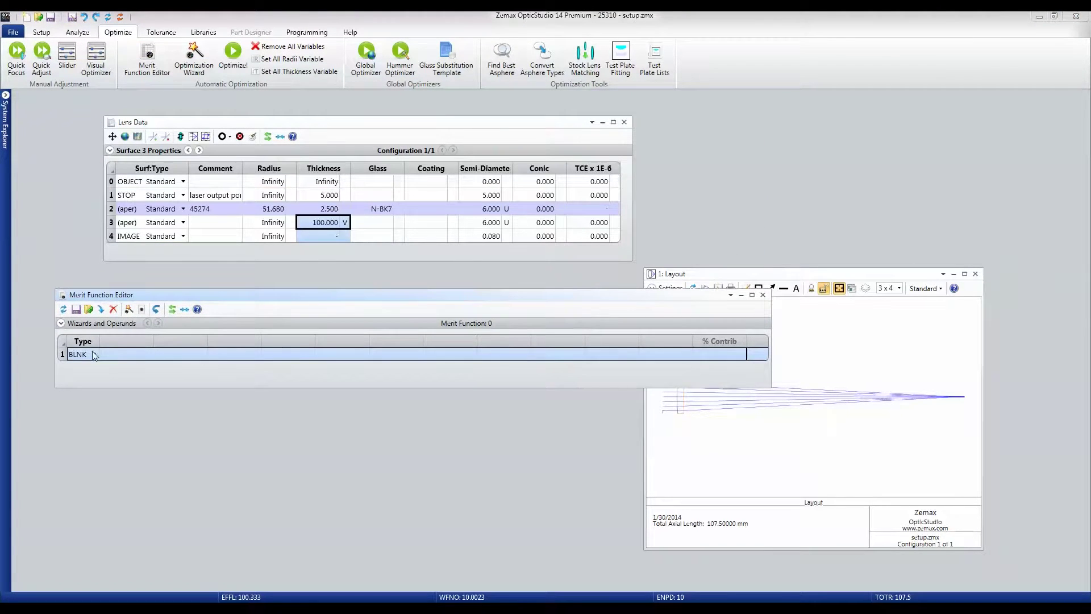
pyautogui.moveTo(87, 354); pyautogui.dragTo(68, 353)
pyautogui.write('gb')
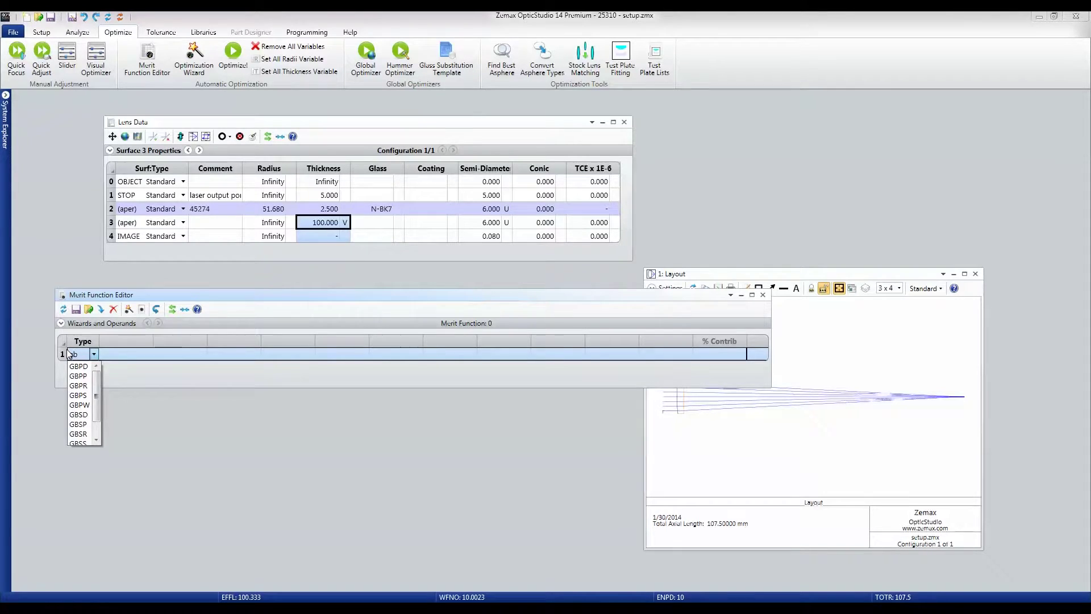
pyautogui.write('ps')
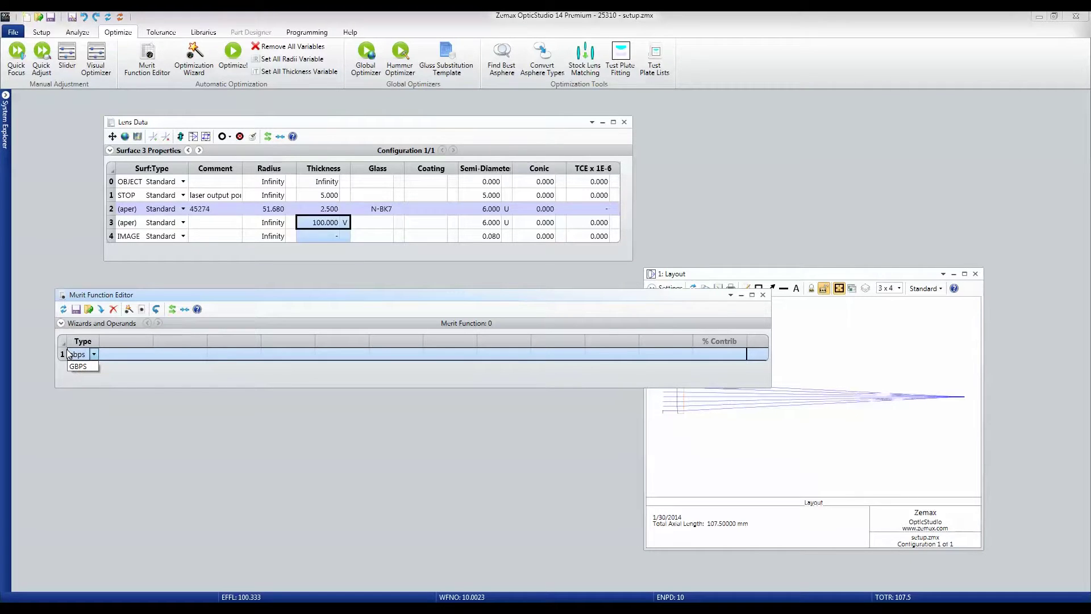
pyautogui.click(78, 367)
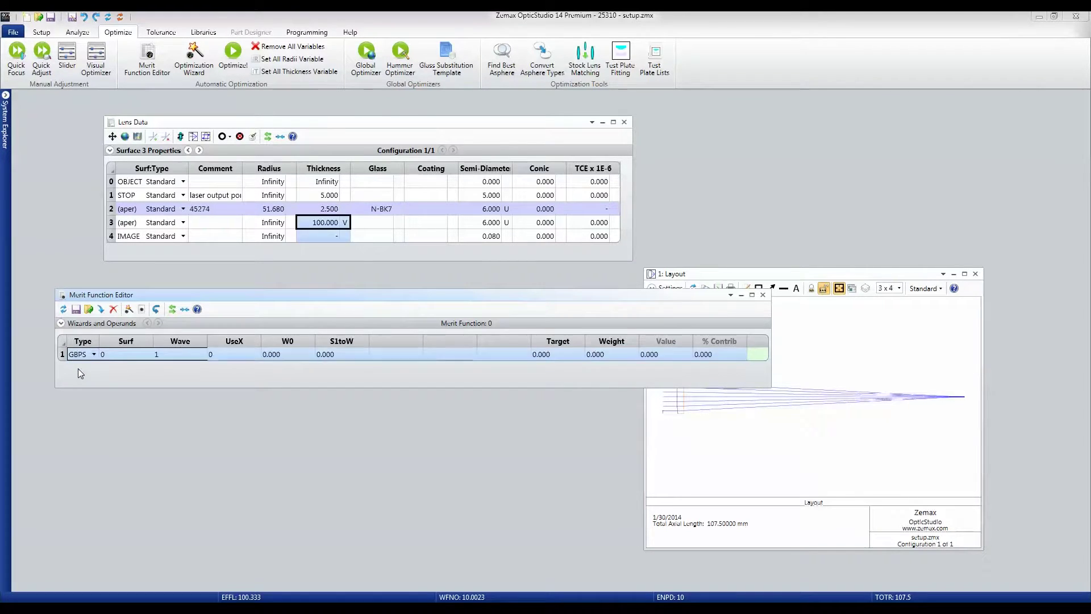
pyautogui.click(123, 353)
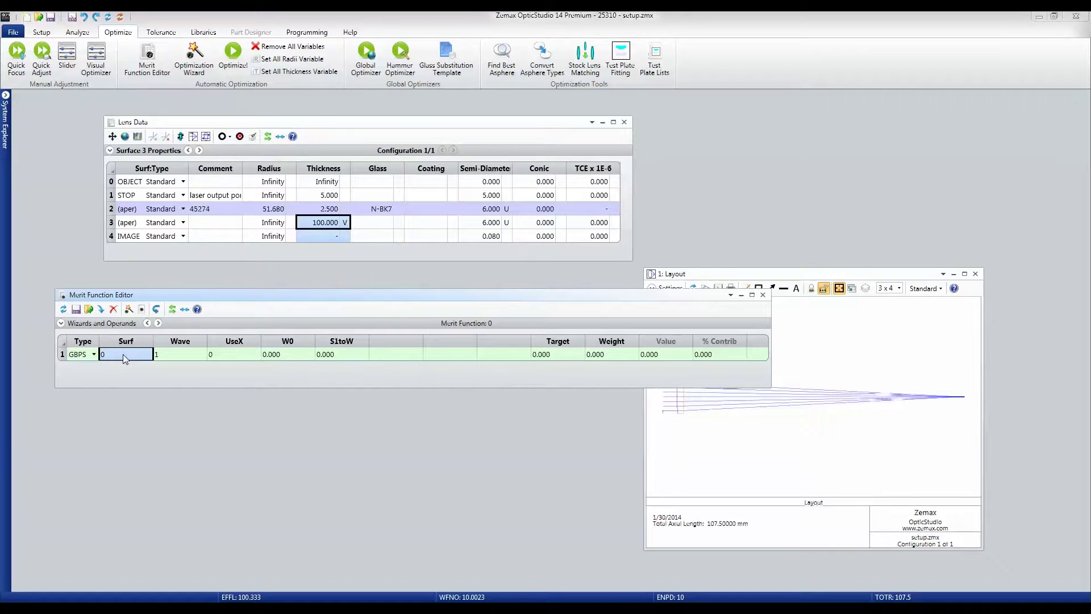
pyautogui.write('4')
pyautogui.click(228, 352)
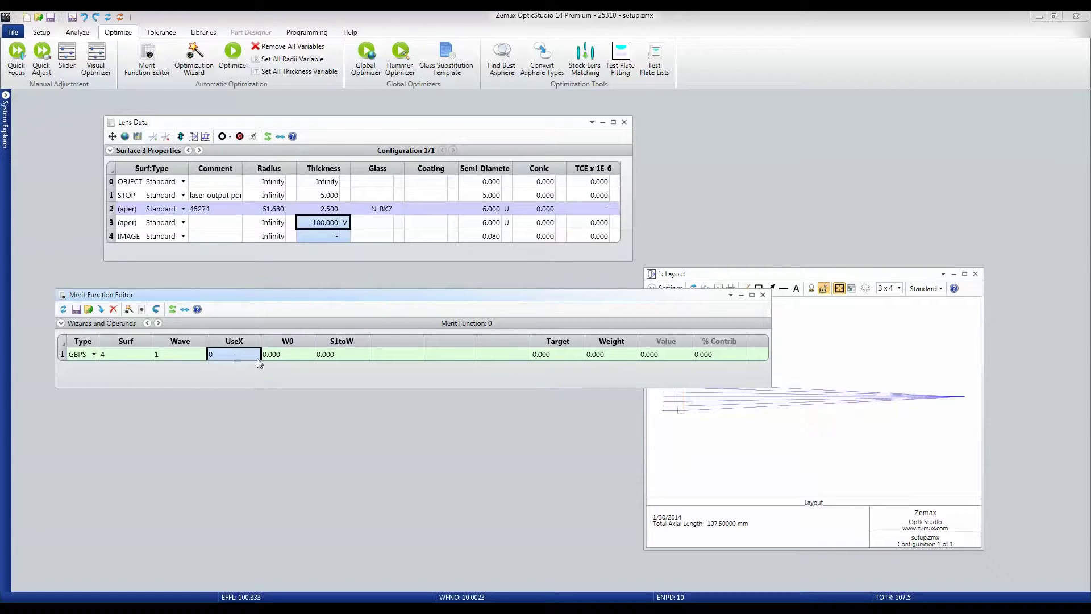
# - Give the GBPS operand W0 1.15, S1toW -2800 and weight 1, then refresh the merit function
pyautogui.click(294, 354)
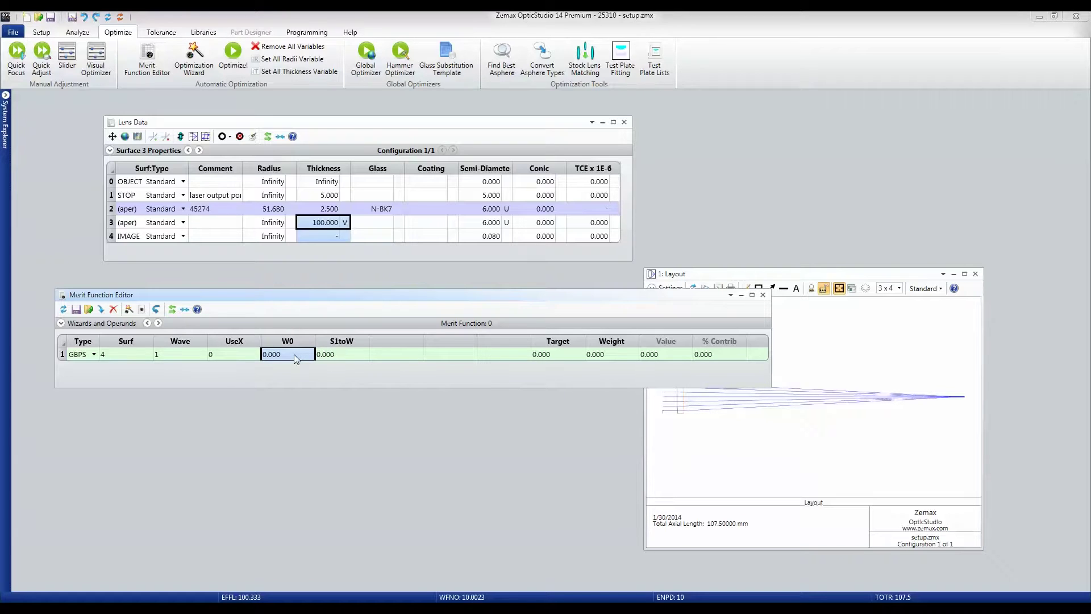
pyautogui.write('1.15')
pyautogui.click(346, 353)
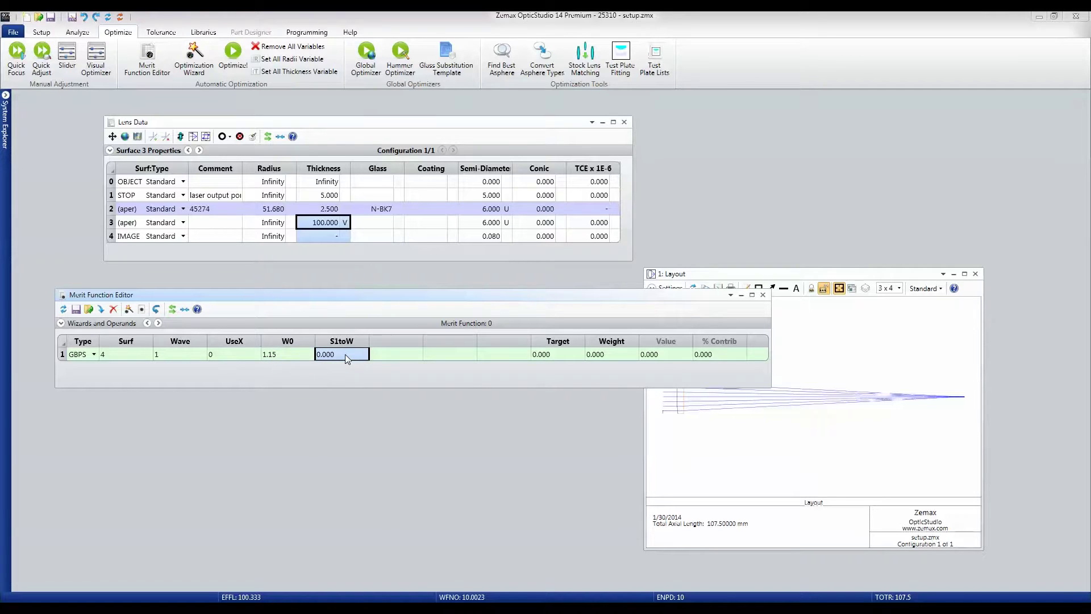
pyautogui.write('-2800')
pyautogui.click(410, 358)
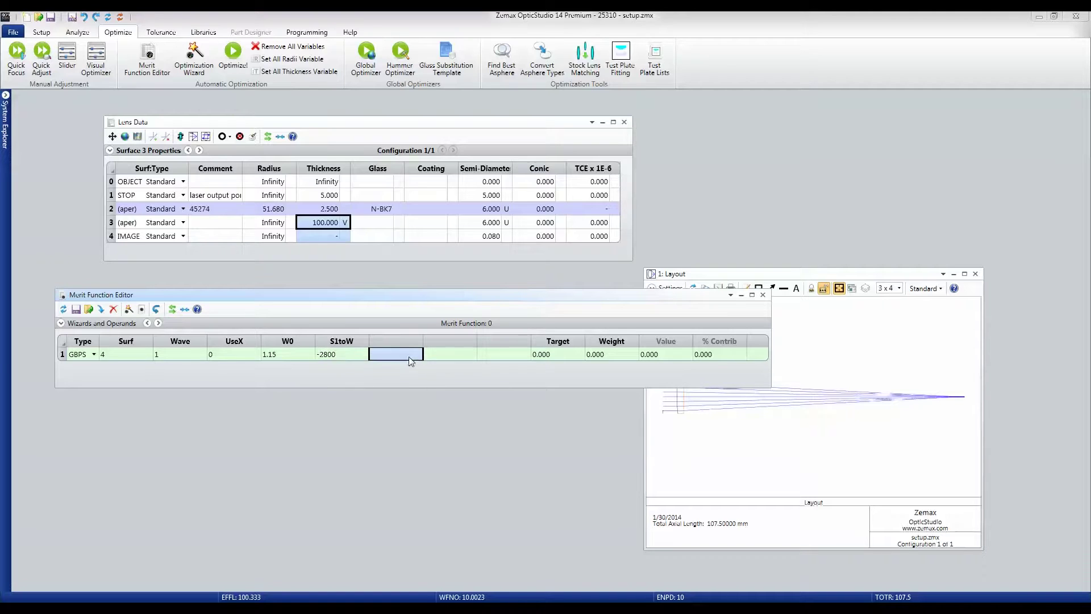
pyautogui.click(220, 198)
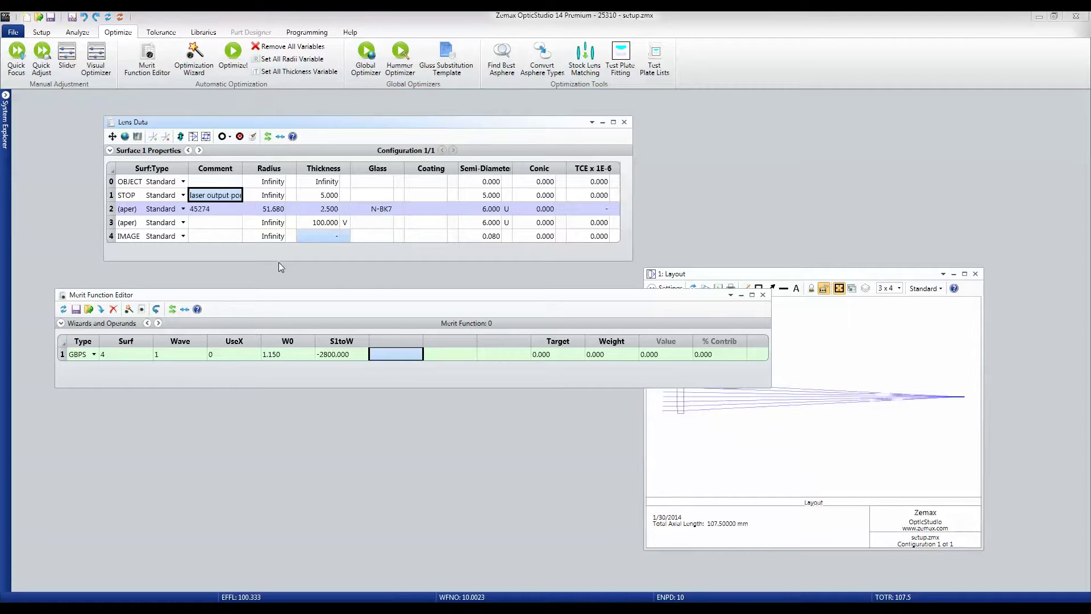
pyautogui.click(561, 355)
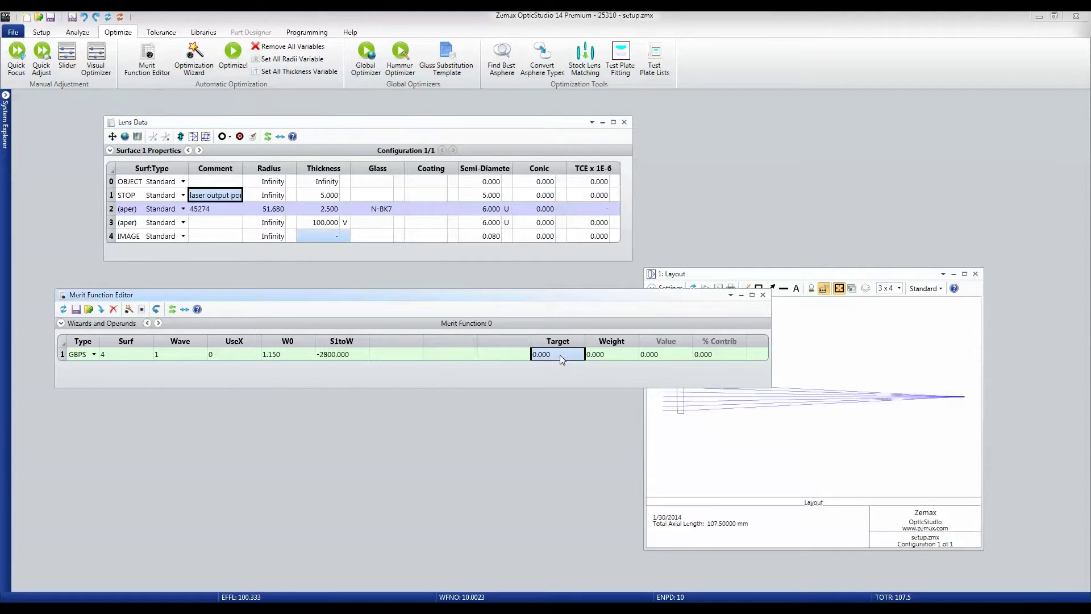
pyautogui.click(601, 356)
pyautogui.write('1')
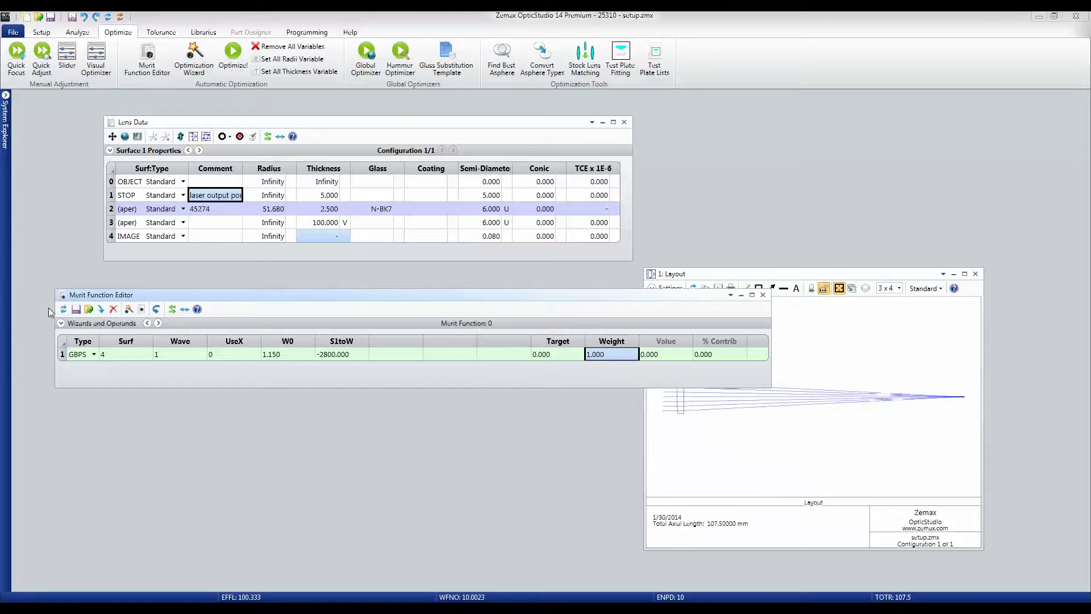
pyautogui.click(63, 310)
pyautogui.click(236, 52)
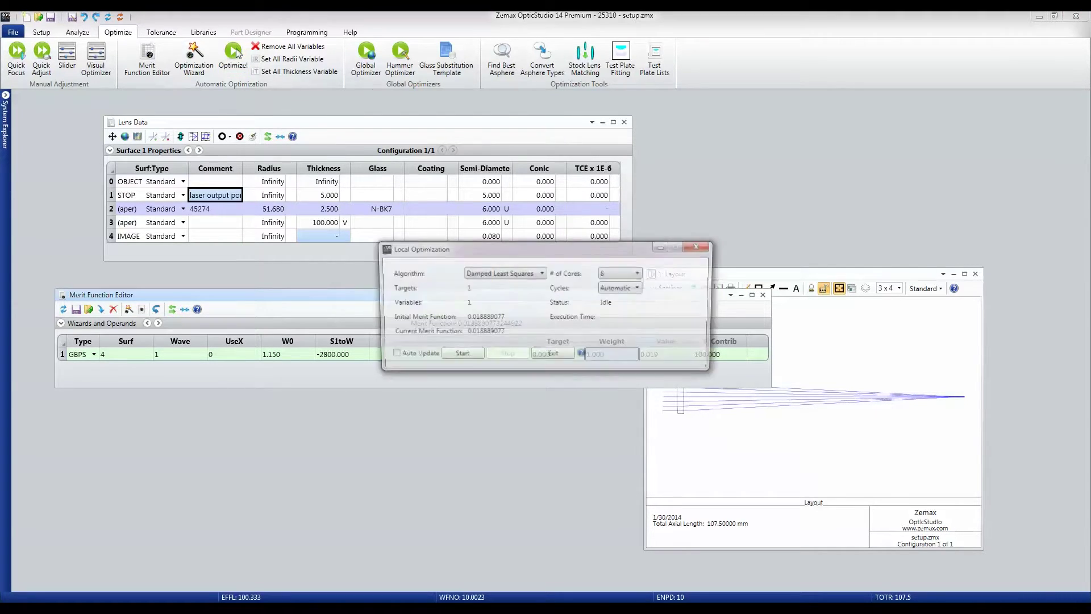
# - Run local optimization, bringing surface 3 thickness to 99.224 mm and the merit function to 0.01625
pyautogui.click(465, 359)
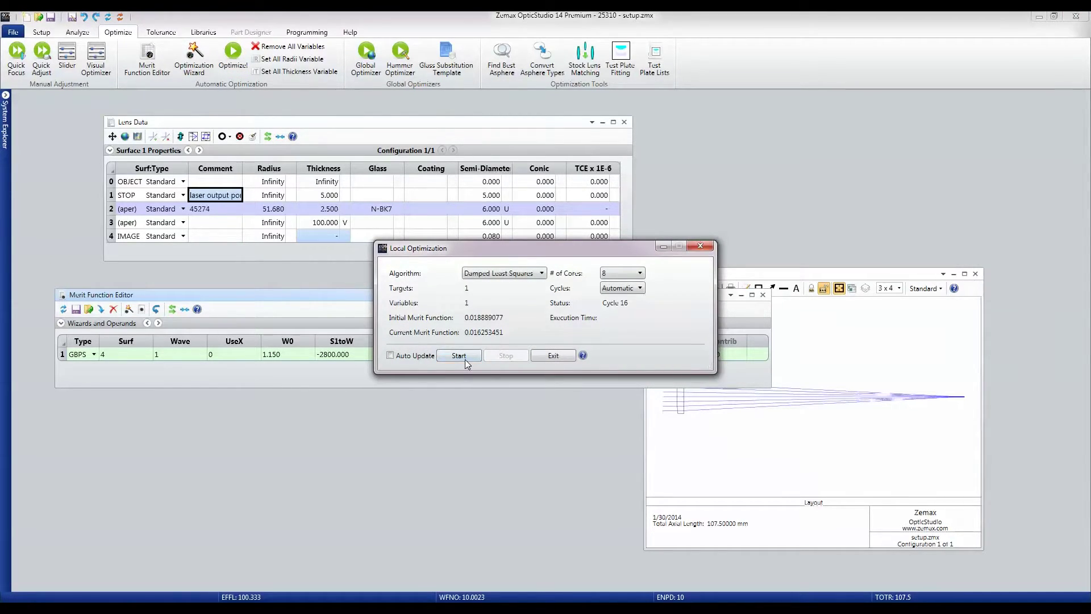
pyautogui.click(561, 356)
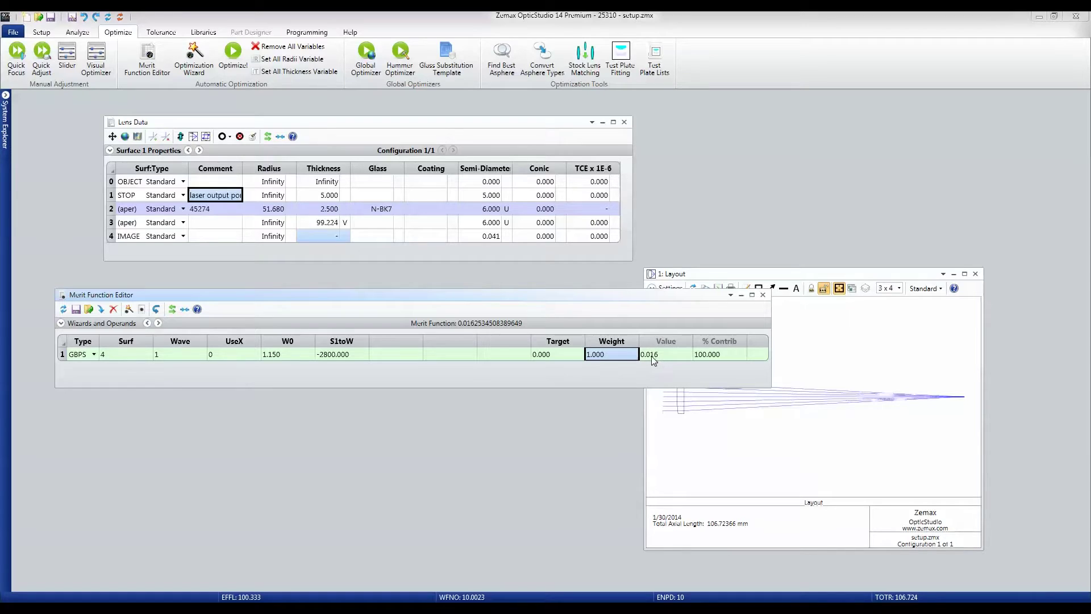
pyautogui.click(334, 226)
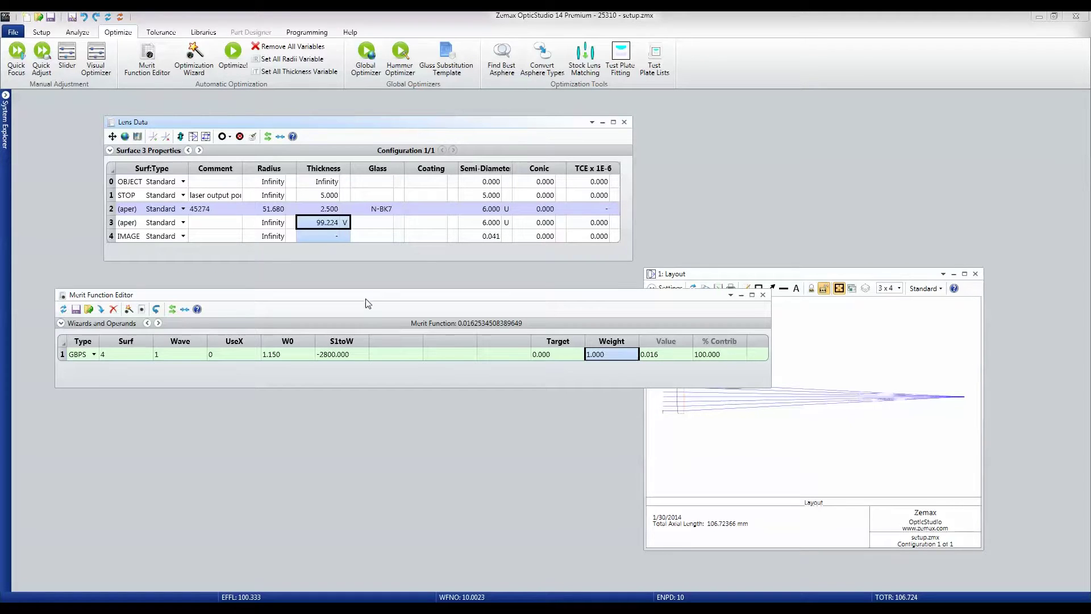
pyautogui.moveTo(367, 301); pyautogui.dragTo(355, 290)
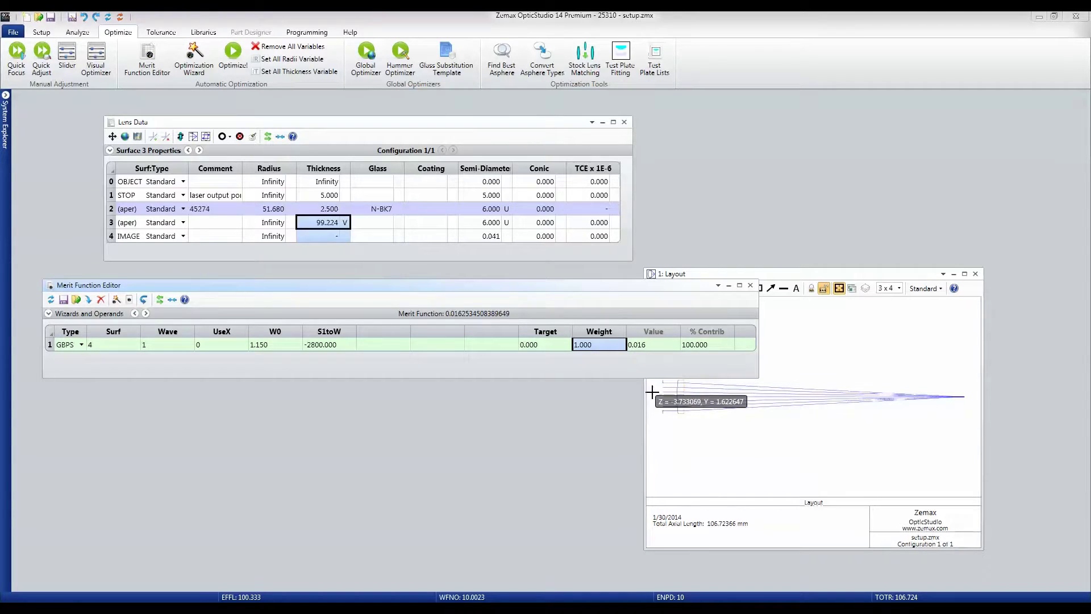
# - Open a Physical Optics Propagation analysis and its settings
pyautogui.click(78, 32)
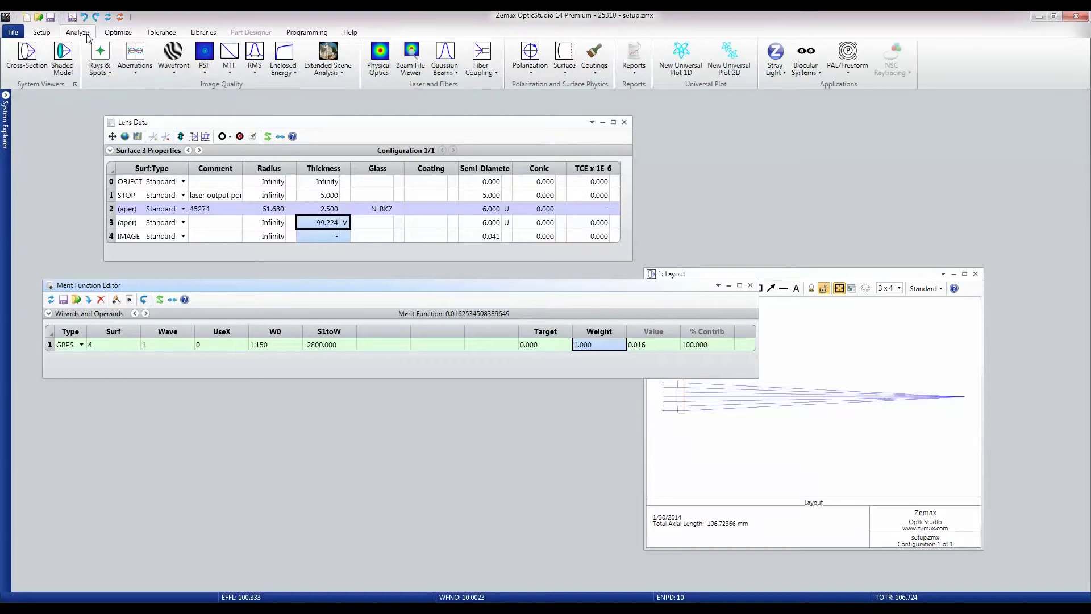
pyautogui.click(378, 69)
pyautogui.moveTo(226, 28); pyautogui.dragTo(353, 125)
pyautogui.click(144, 136)
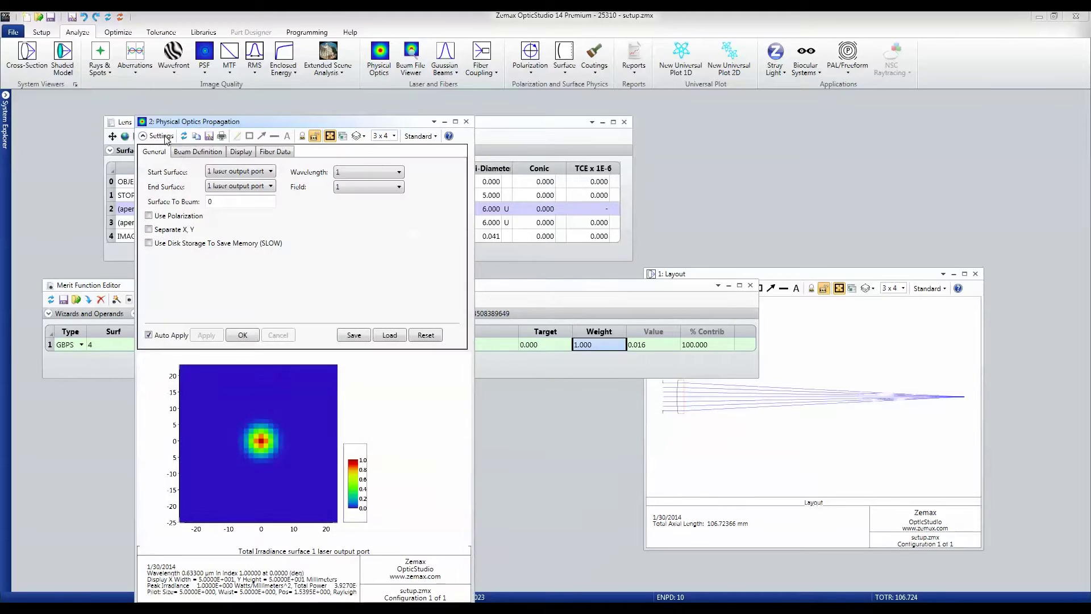
# - Set POP End Surface to 4 and Surface To Beam to -2800
pyautogui.click(229, 183)
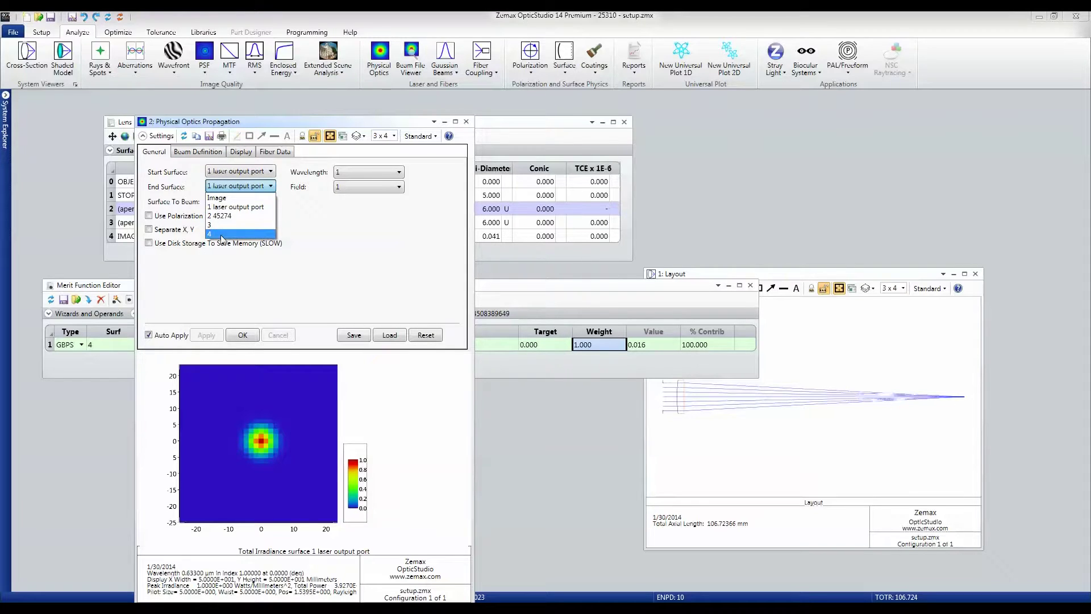
pyautogui.click(222, 234)
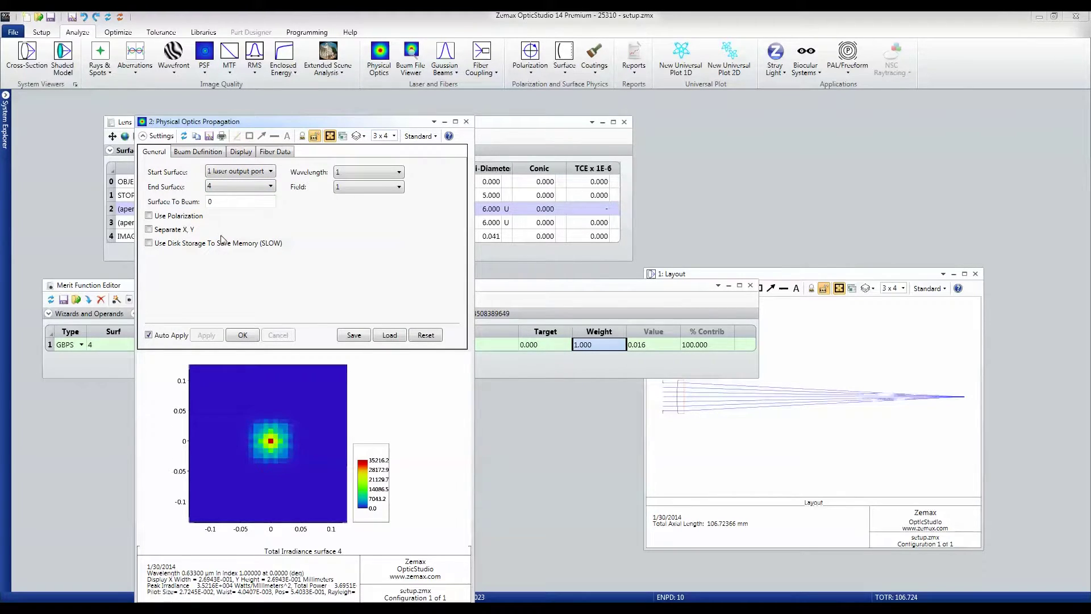
pyautogui.moveTo(225, 202); pyautogui.dragTo(197, 203)
pyautogui.click(202, 151)
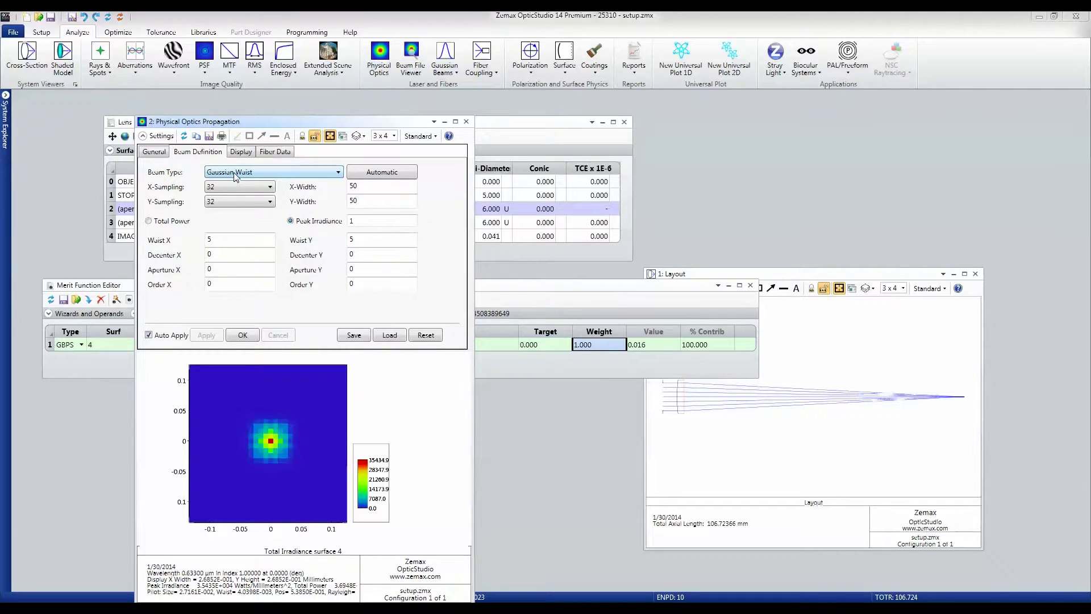
# - Set the beam waists X and Y to 1.15, sampling to 256×256, and auto-compute widths (32.613)
pyautogui.moveTo(219, 239); pyautogui.dragTo(198, 242)
pyautogui.moveTo(354, 240); pyautogui.dragTo(328, 241)
pyautogui.click(271, 189)
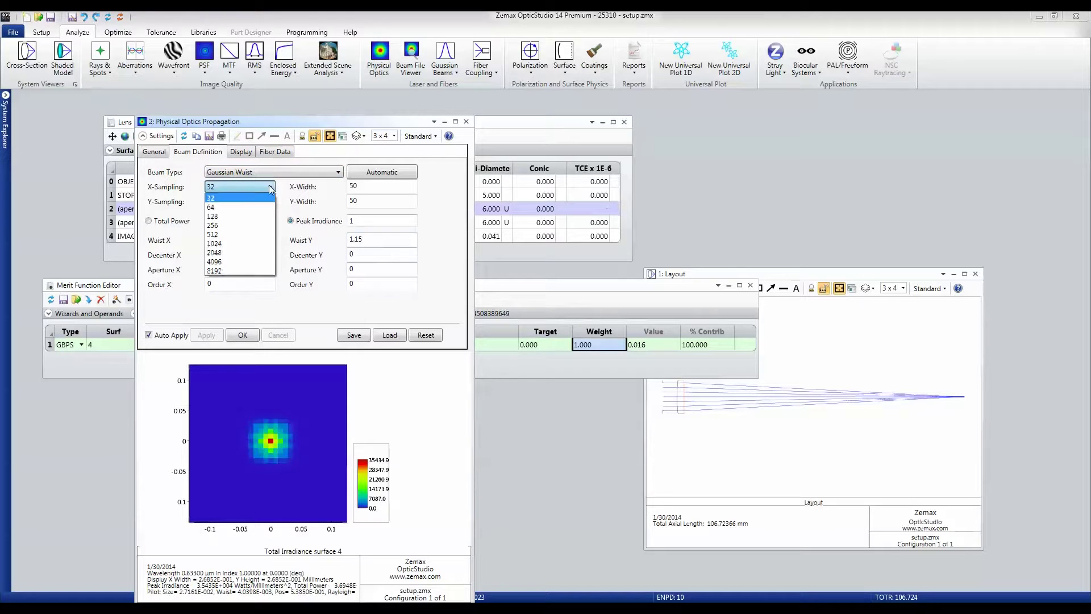
pyautogui.click(237, 225)
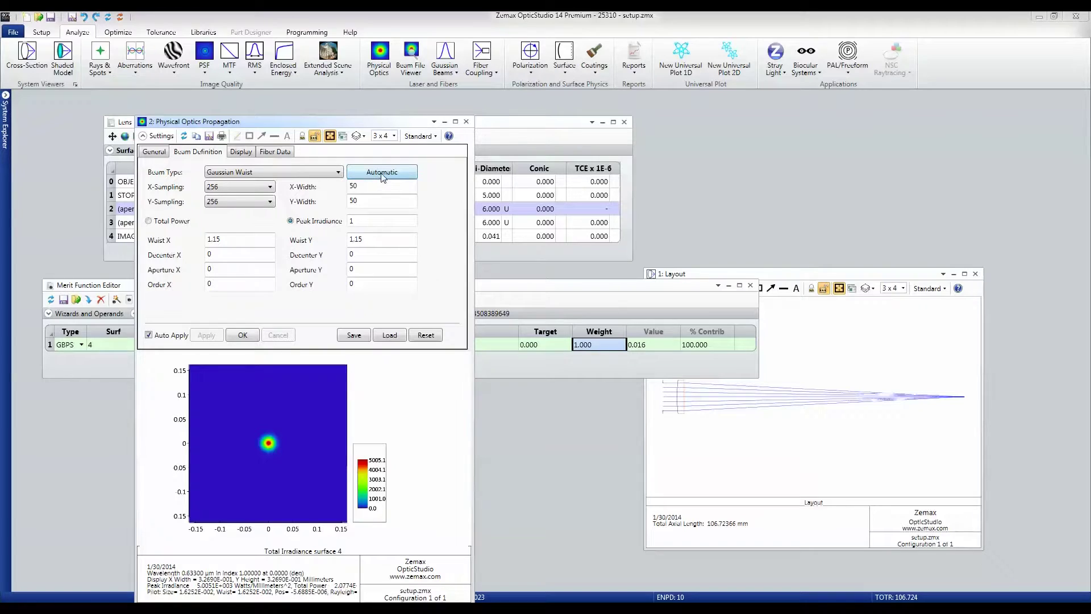
pyautogui.click(383, 176)
# - Switch the POP plot to show Phase data as an X cross-section at surface 4
pyautogui.click(241, 152)
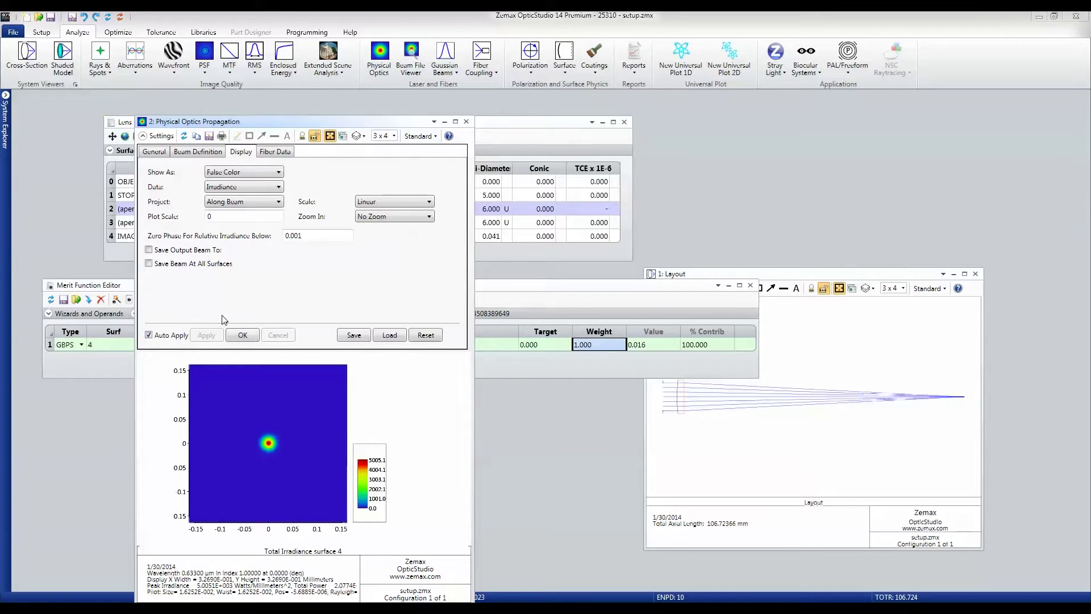
pyautogui.click(241, 335)
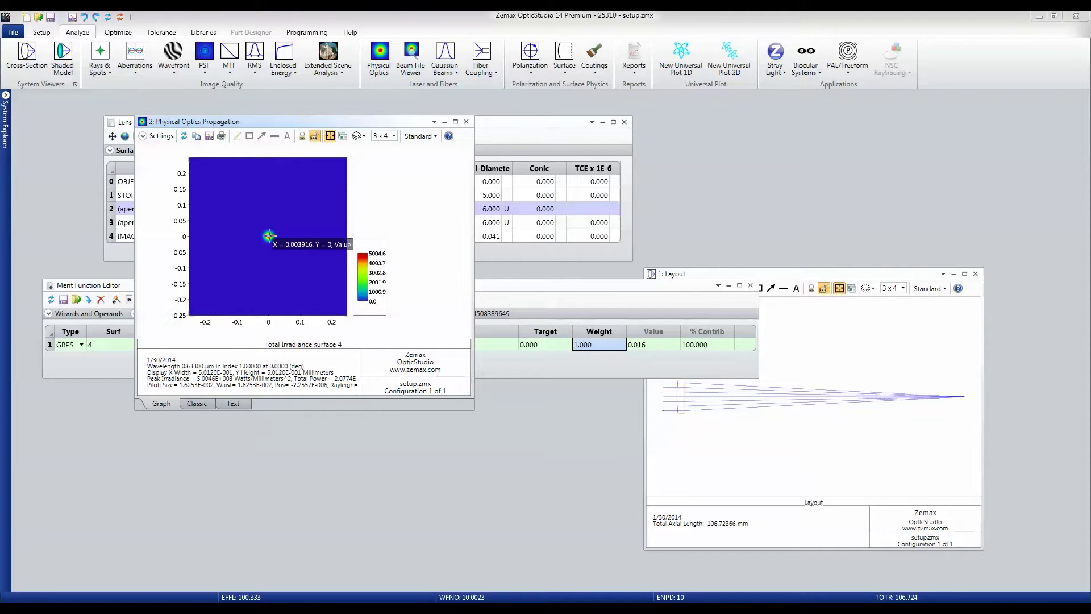
pyautogui.click(156, 137)
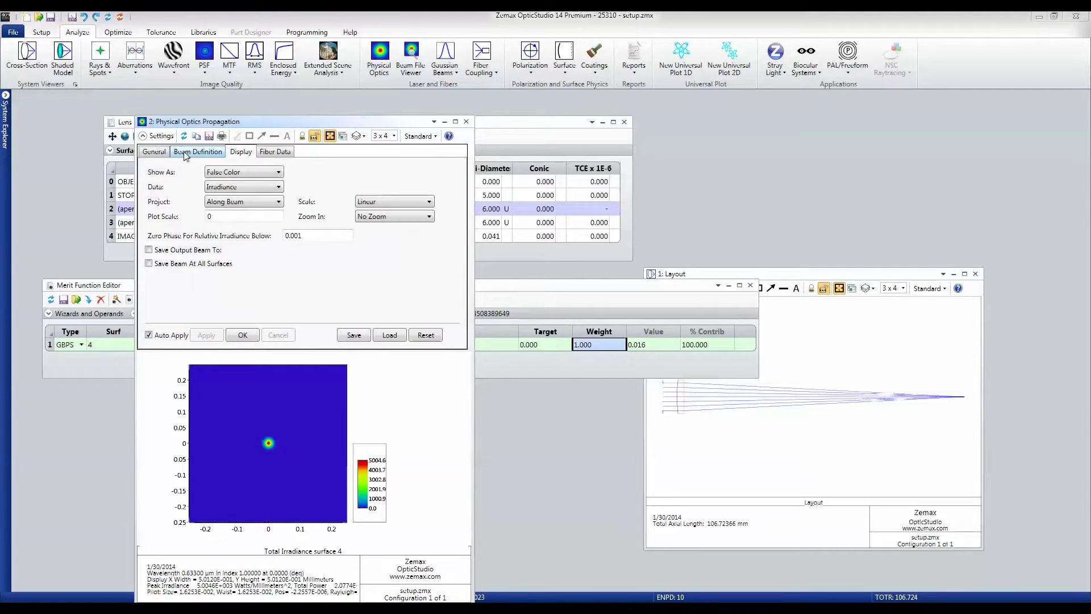
pyautogui.click(224, 187)
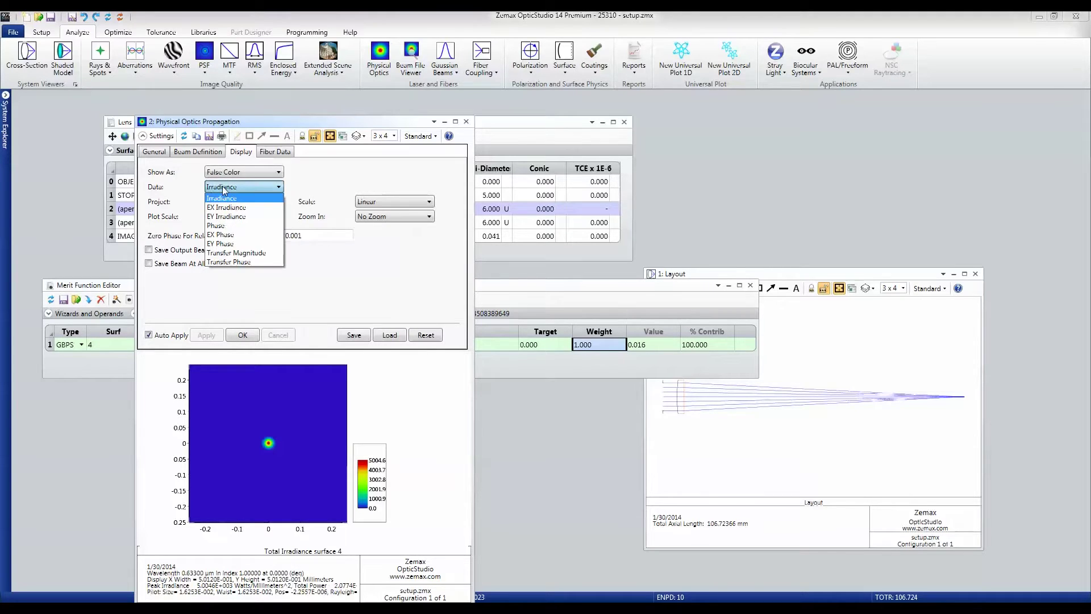
pyautogui.click(225, 225)
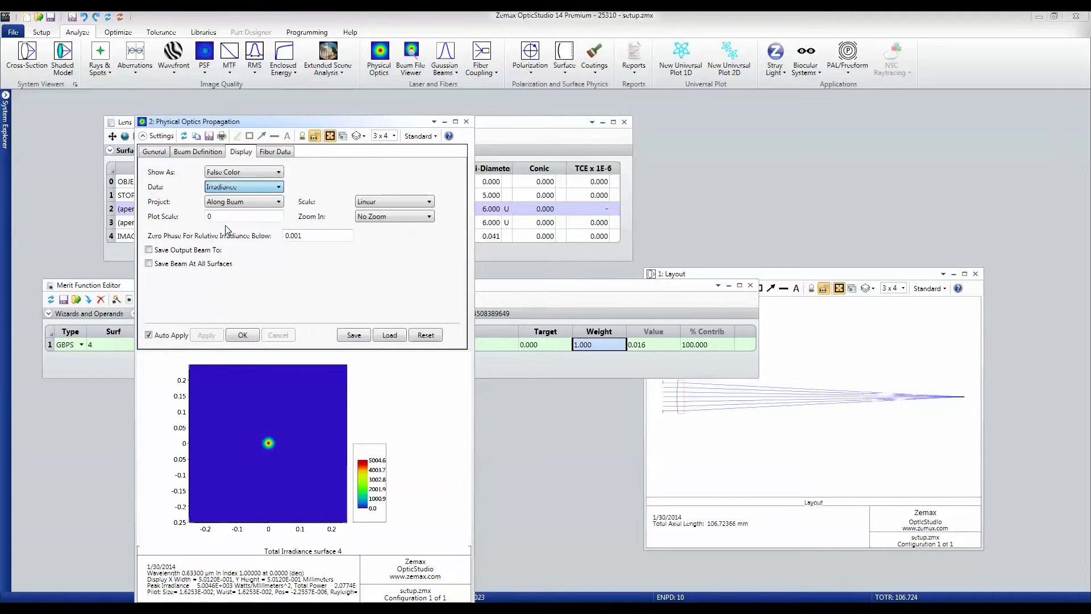
pyautogui.moveTo(263, 445)
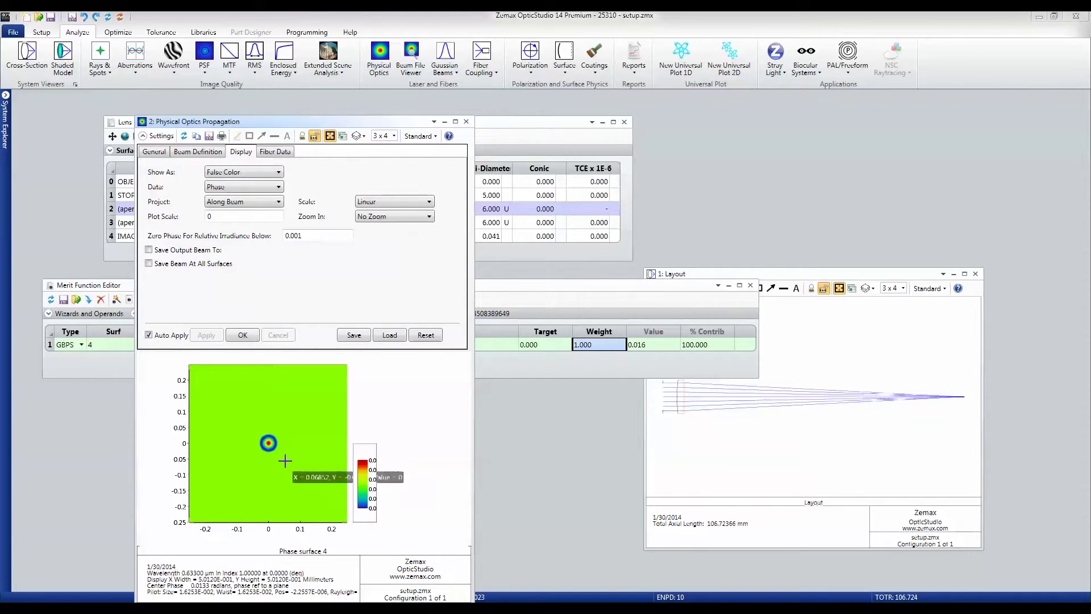
pyautogui.click(245, 172)
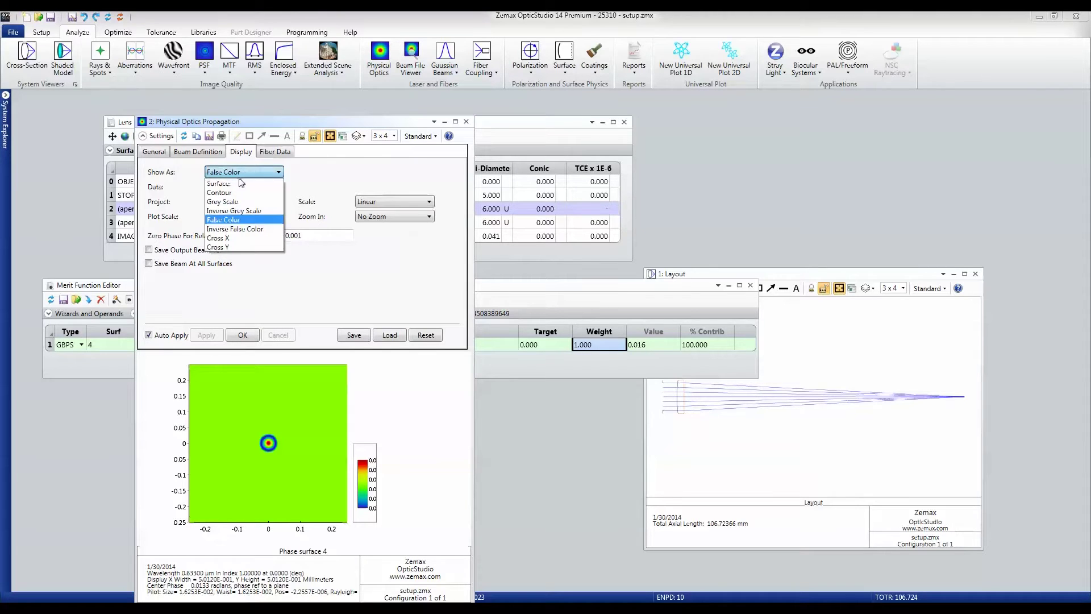
pyautogui.click(222, 238)
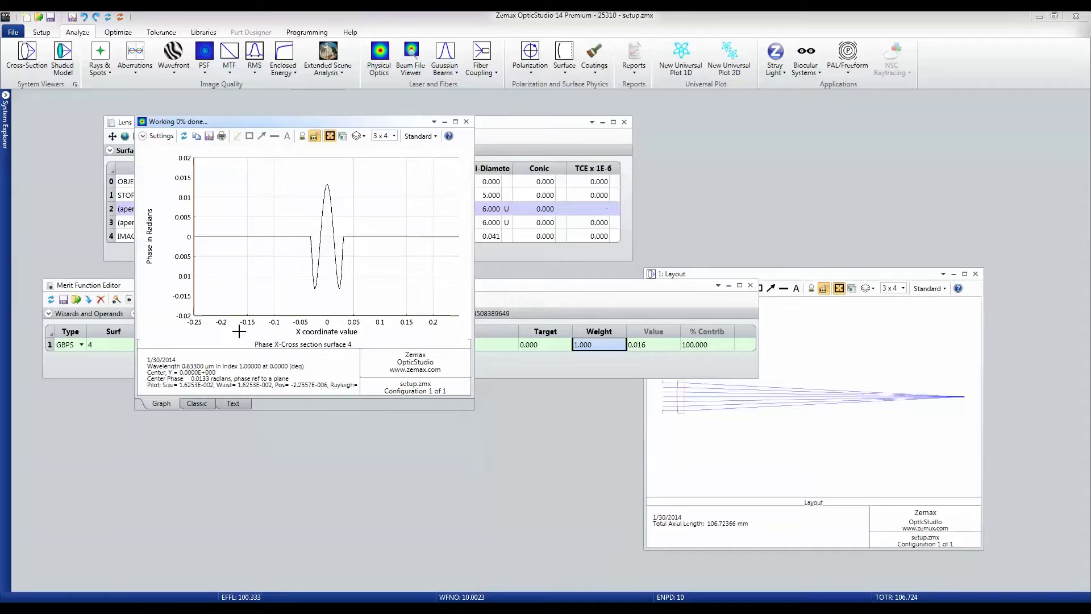
pyautogui.click(242, 334)
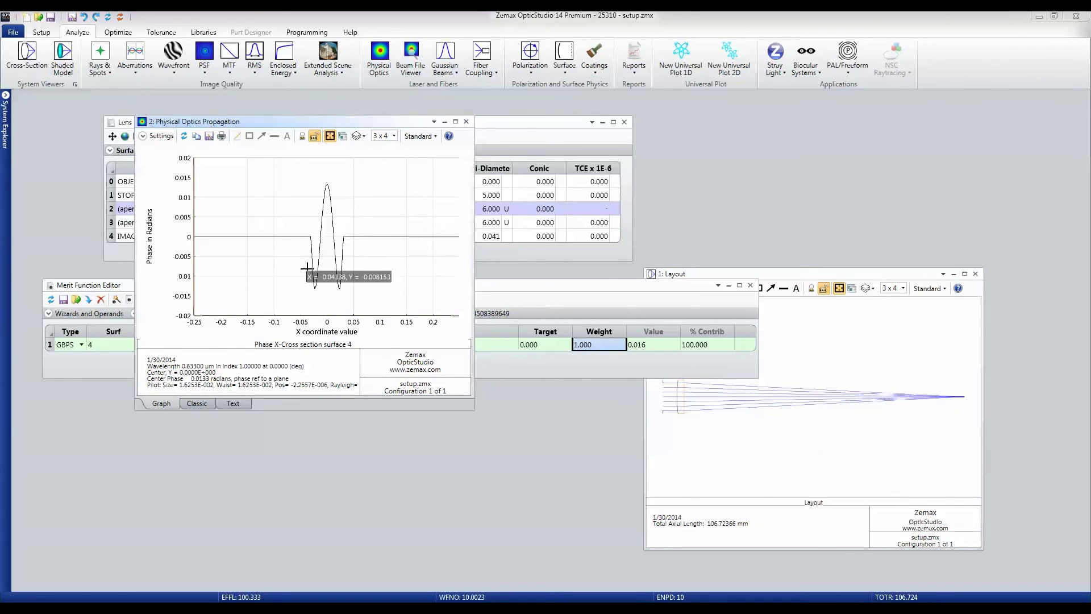
# - Move the phase cross-section plot down-left to reveal the full lens data table
pyautogui.moveTo(308, 124); pyautogui.dragTo(278, 286)
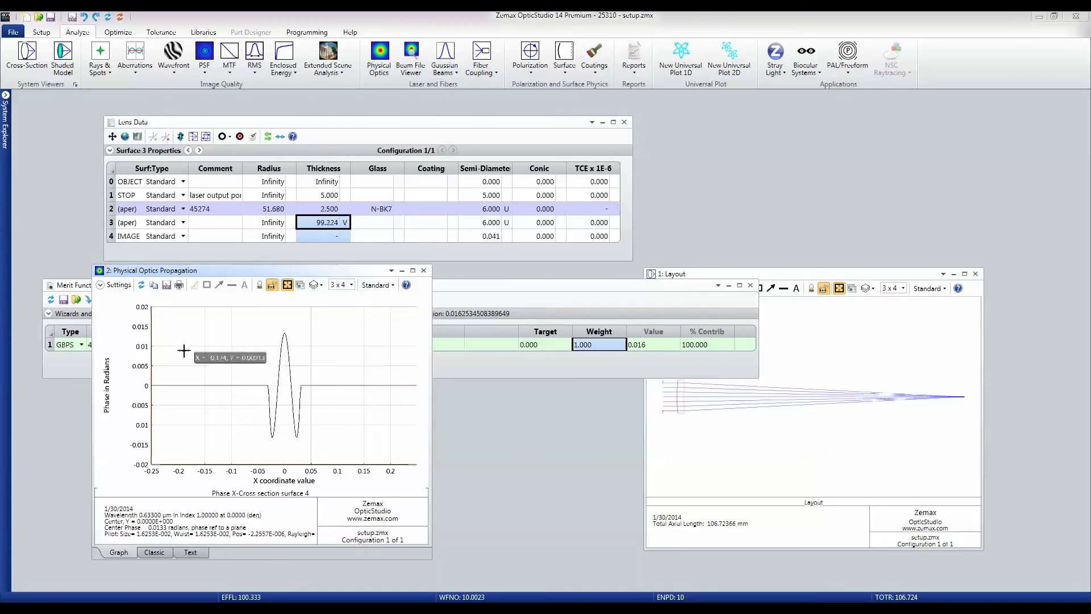